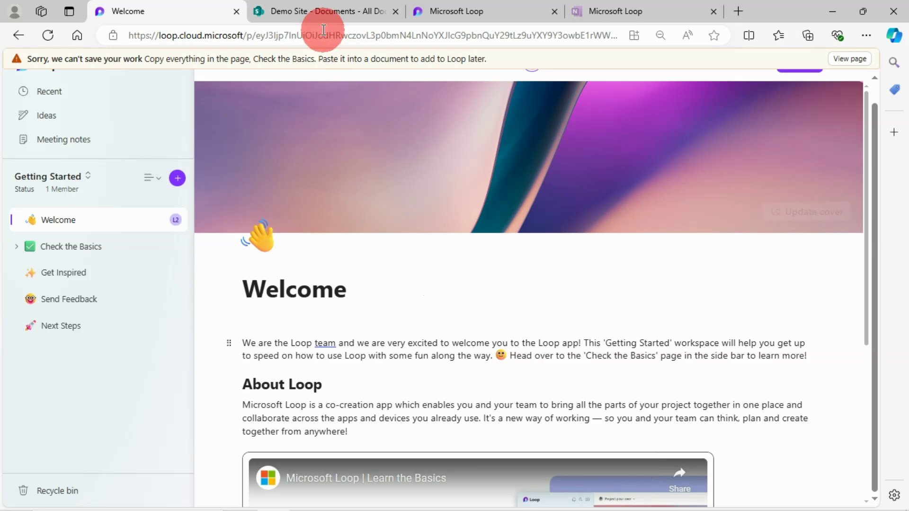
Open Loop from the Microsoft 365 app launcher on the SharePoint Demo Site
click(334, 10)
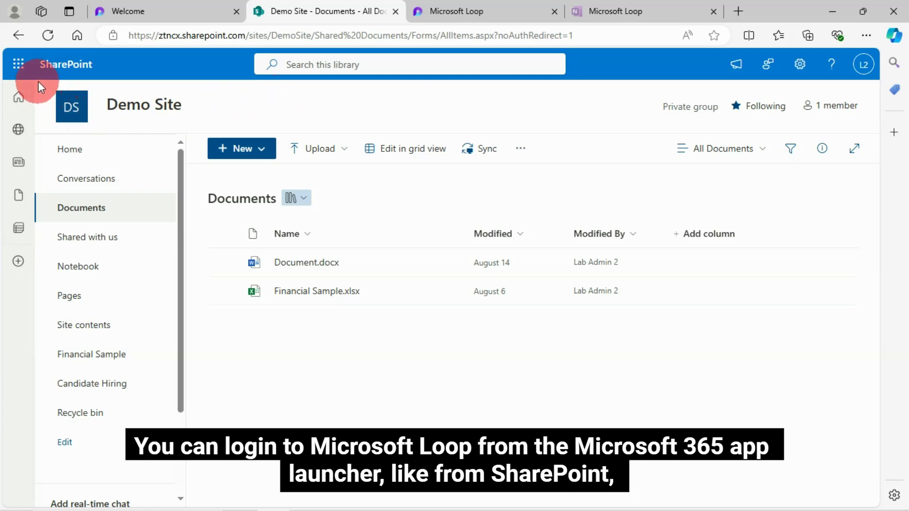
click(19, 67)
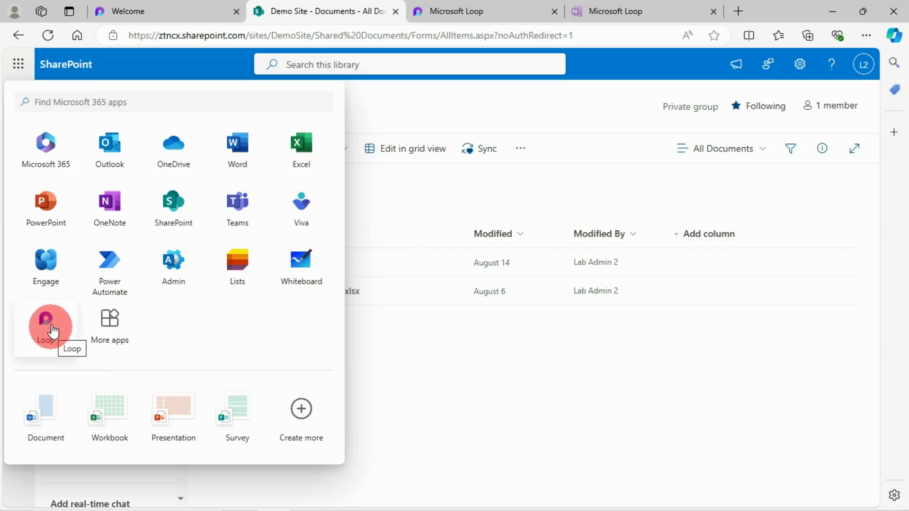
click(87, 103)
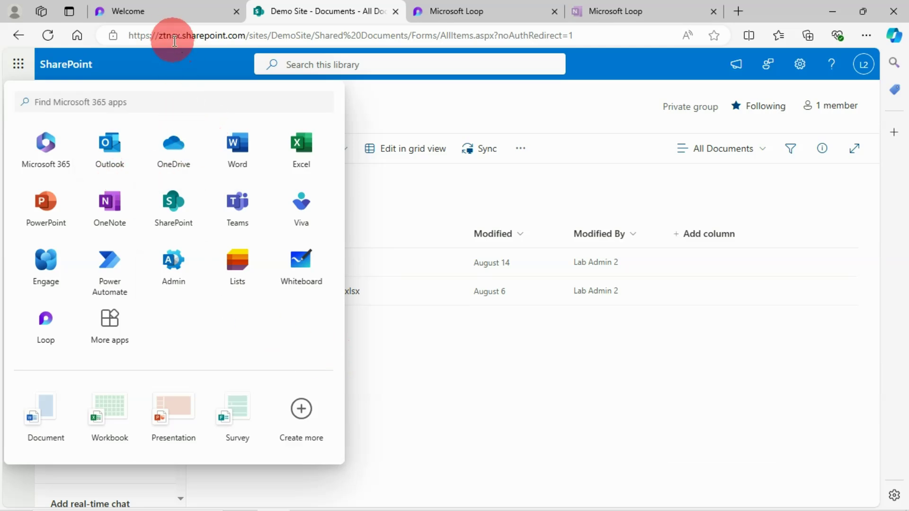
click(166, 14)
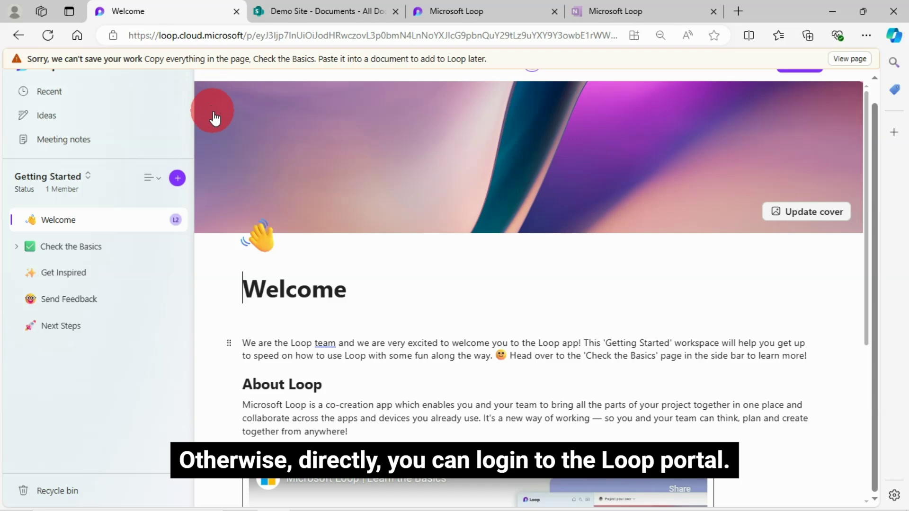
click(317, 11)
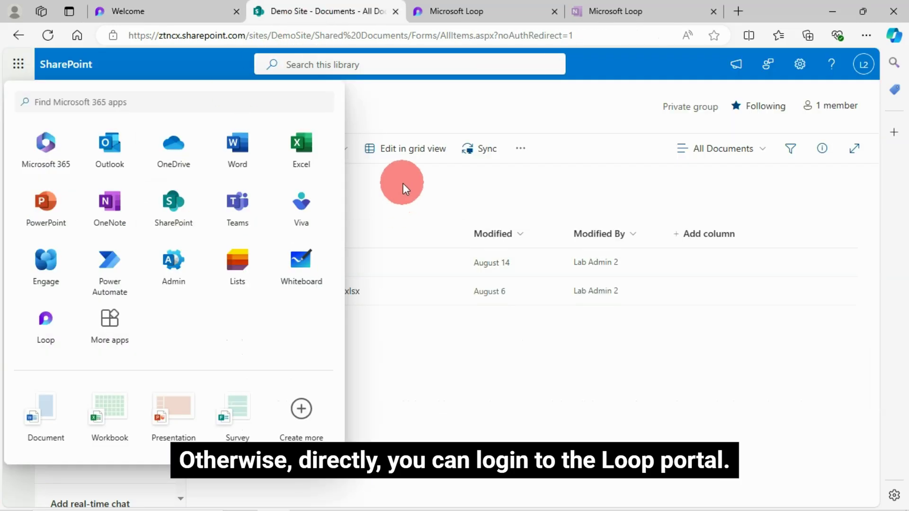
click(46, 322)
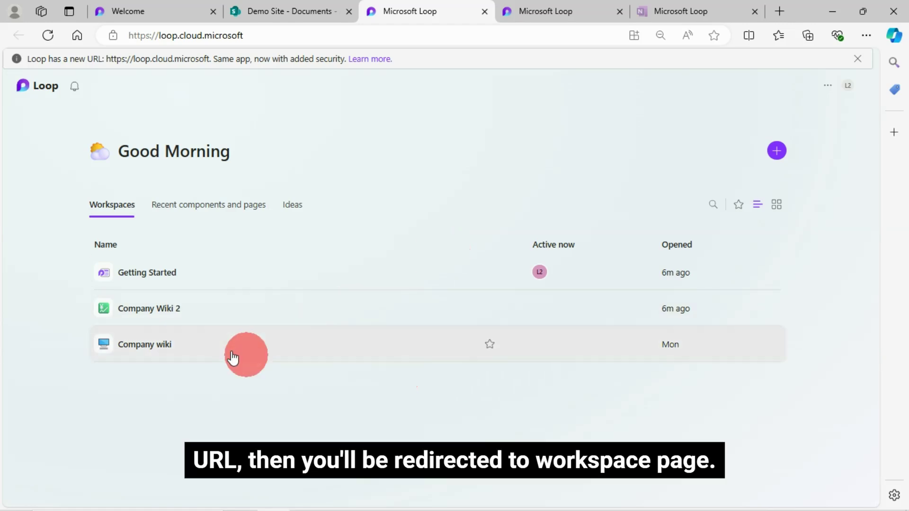
View the Welcome page of the Getting Started workspace and return to the Loop home page
click(145, 286)
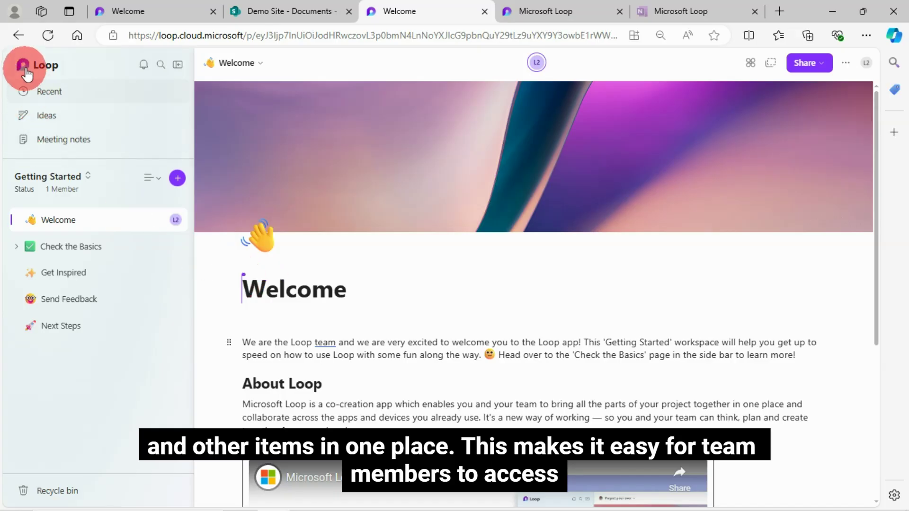
click(24, 67)
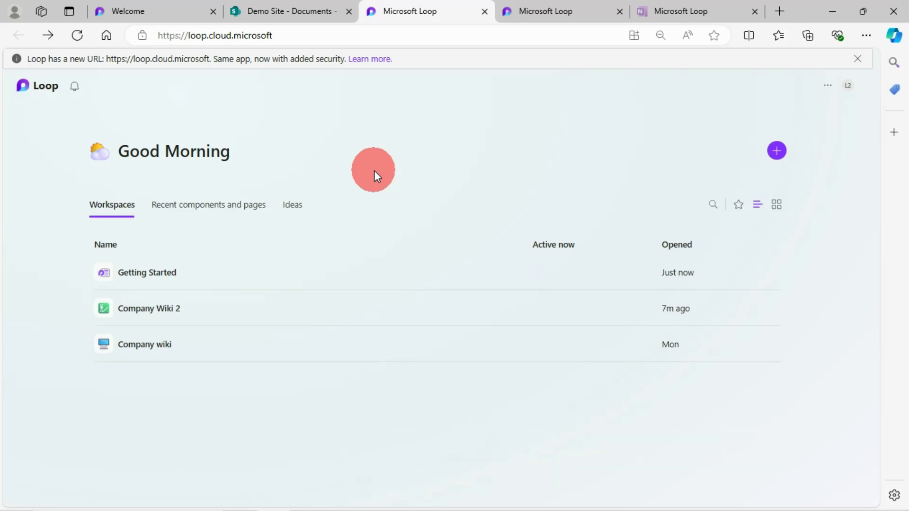
Start a new workspace named My Demo Workspace with the computer icon, and continue without inviting members
click(776, 151)
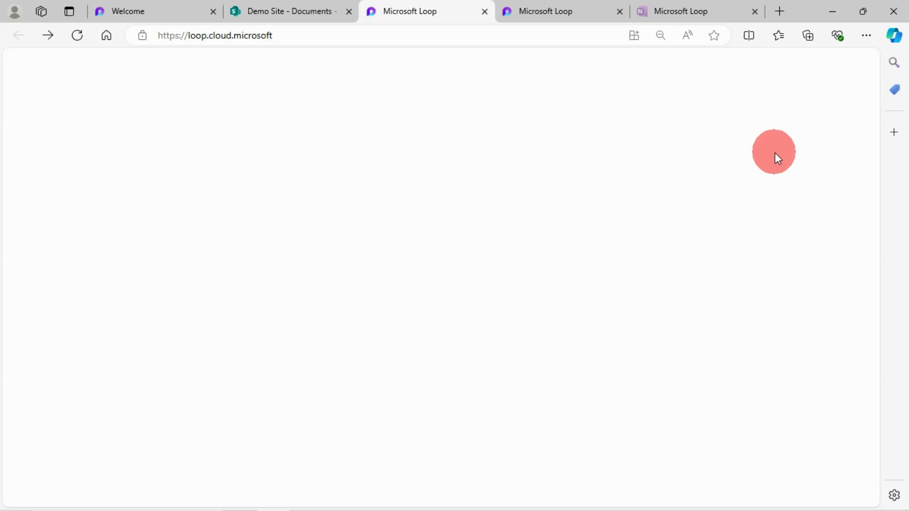
click(484, 253)
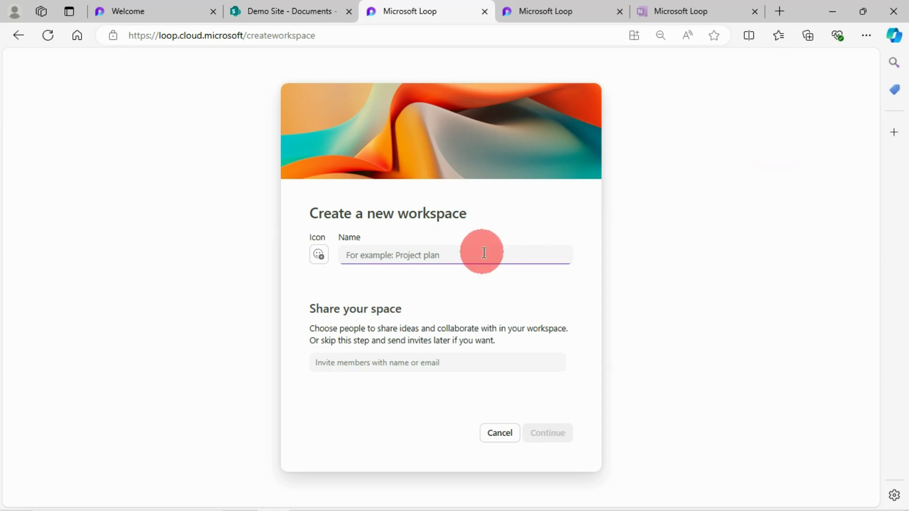
text(My Demo Workspace)
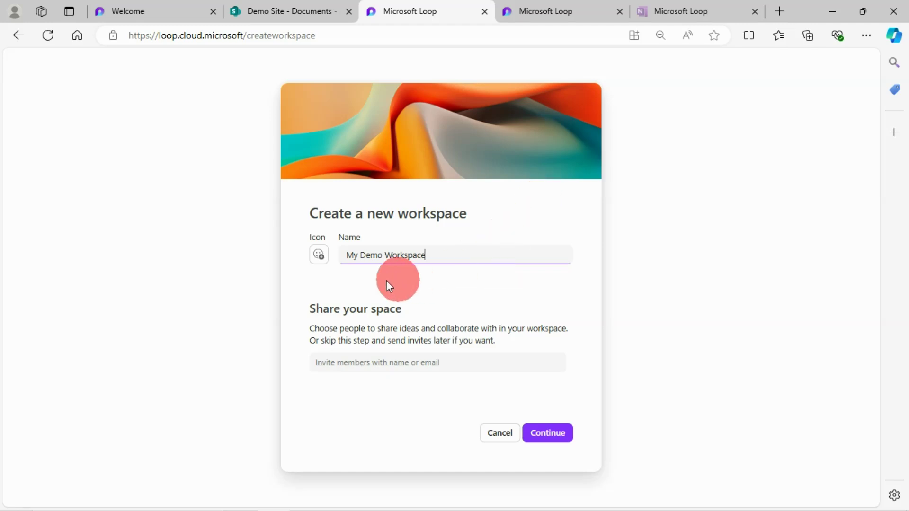
click(320, 261)
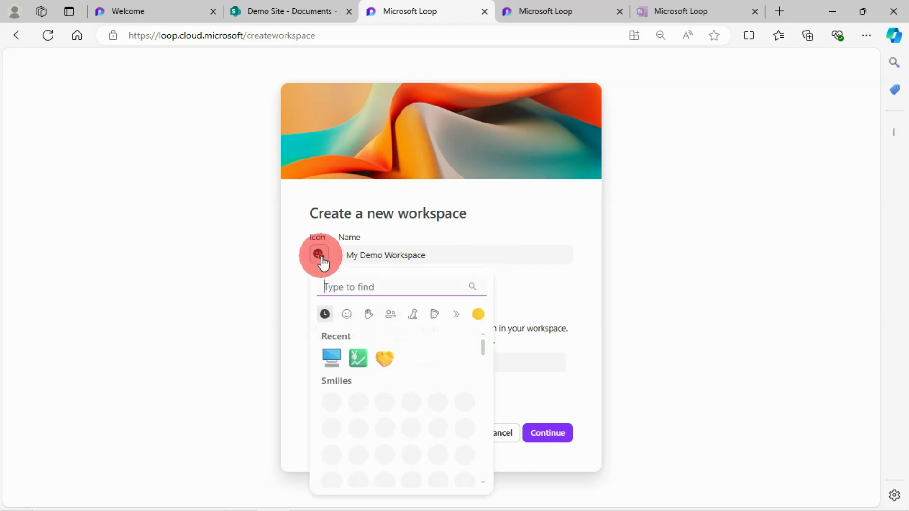
click(331, 359)
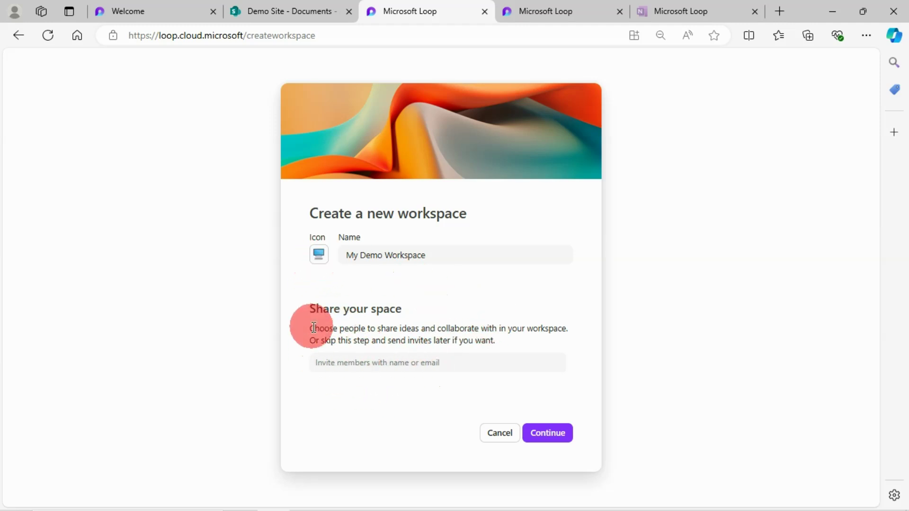
drag(310, 327, 515, 344)
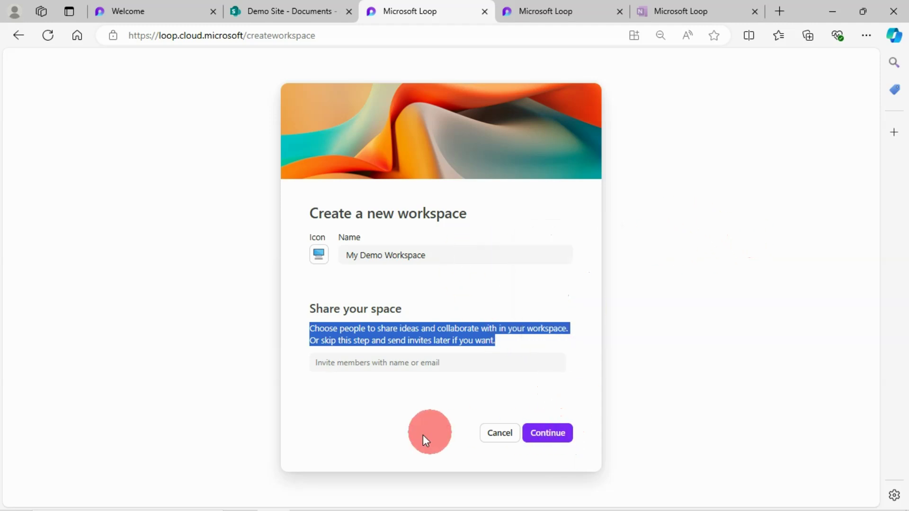
click(555, 433)
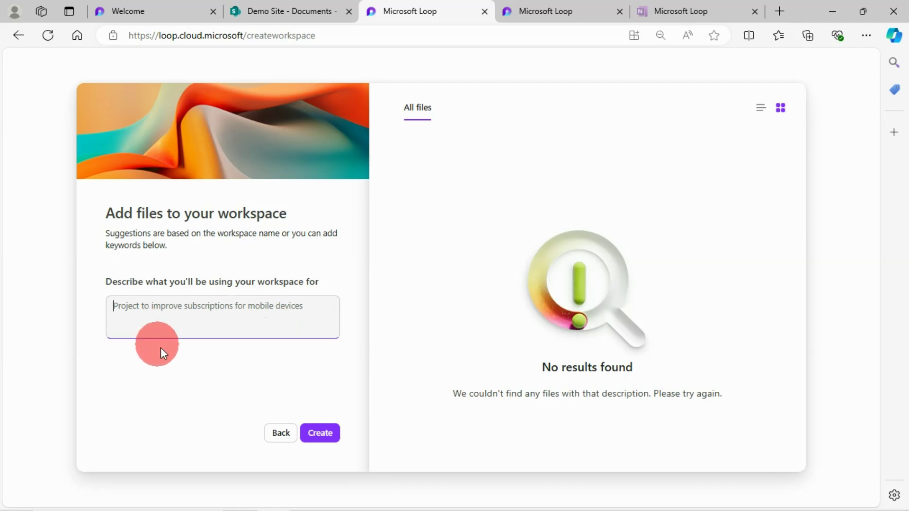
Describe the workspace's use as "This is for demo purposes only." and create the workspace
text(This)
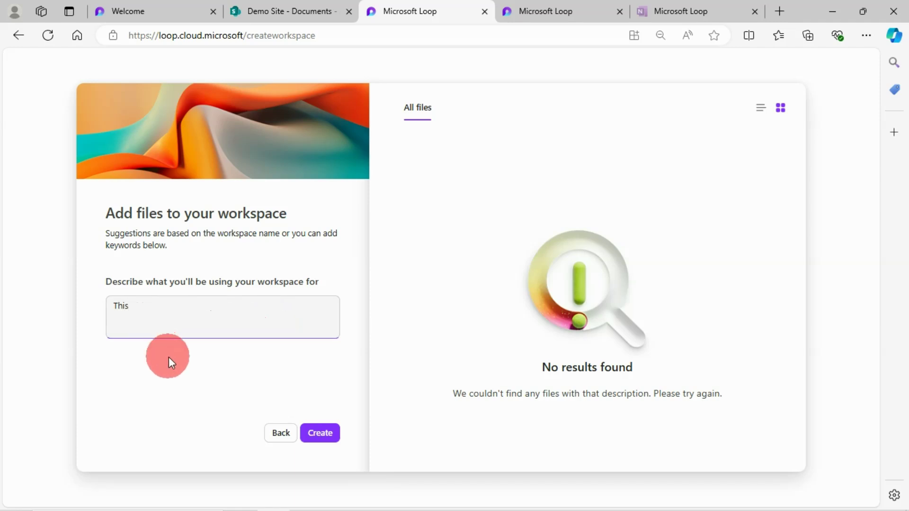
text( is for demo purposes only)
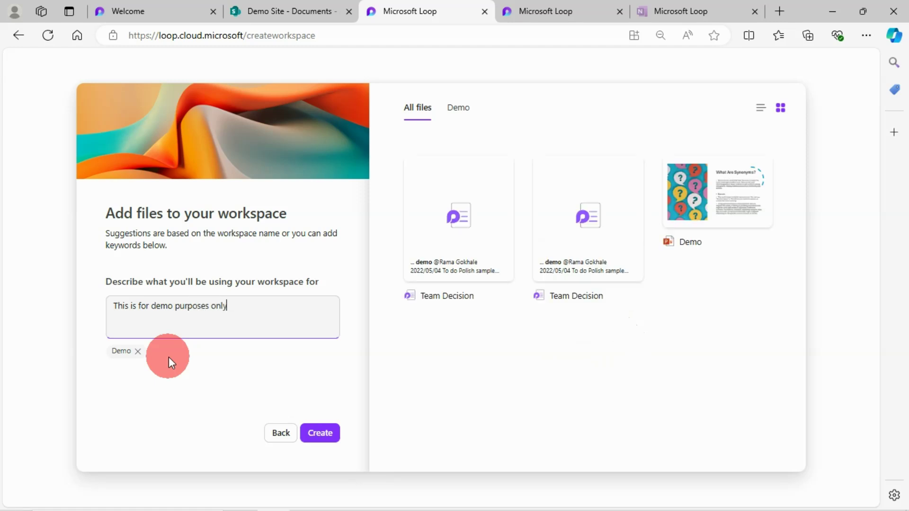
text(.)
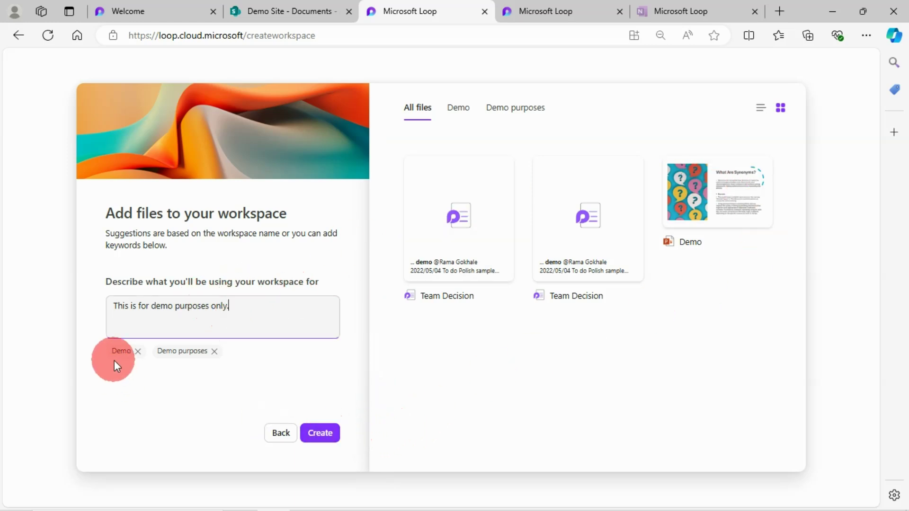
click(330, 434)
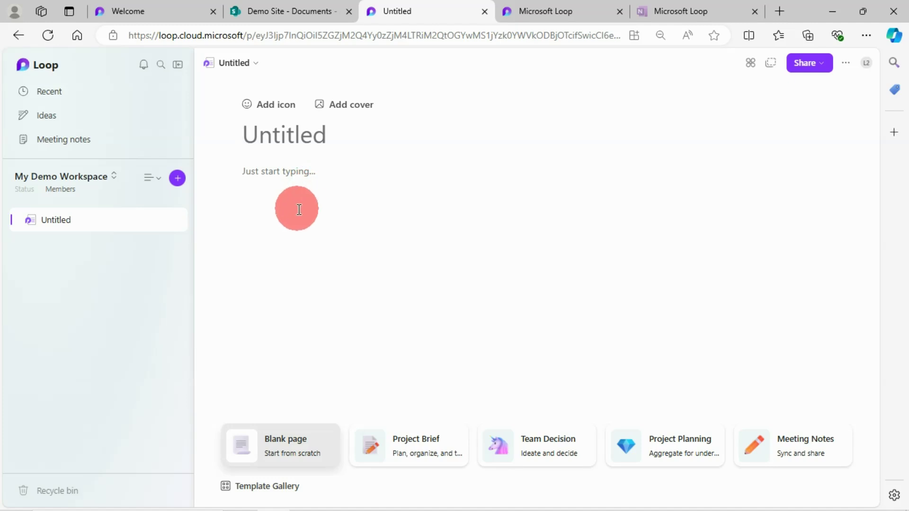
Title the workspace's untitled page Demo Page
text(De)
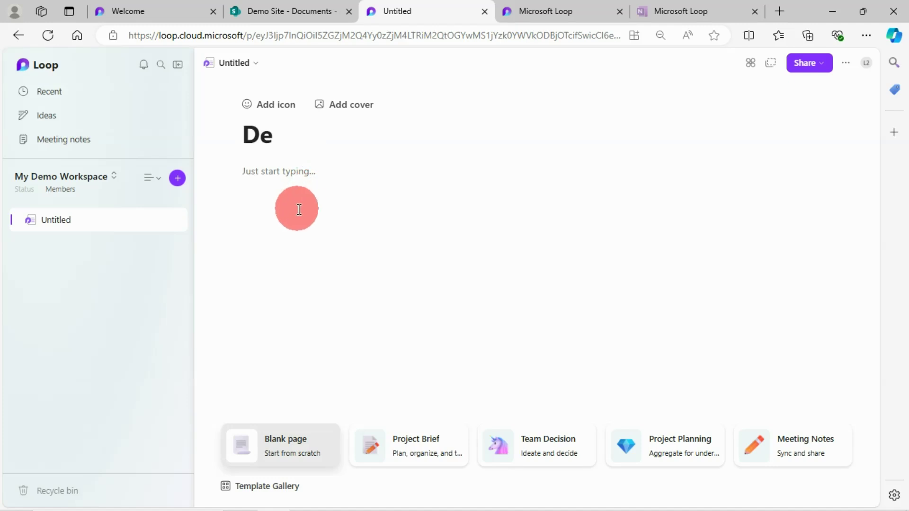
text(mo PA)
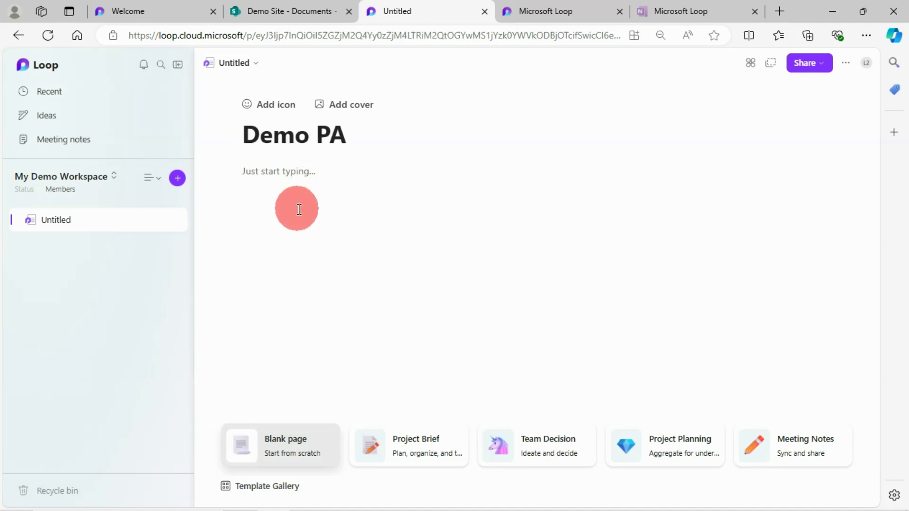
text(ge)
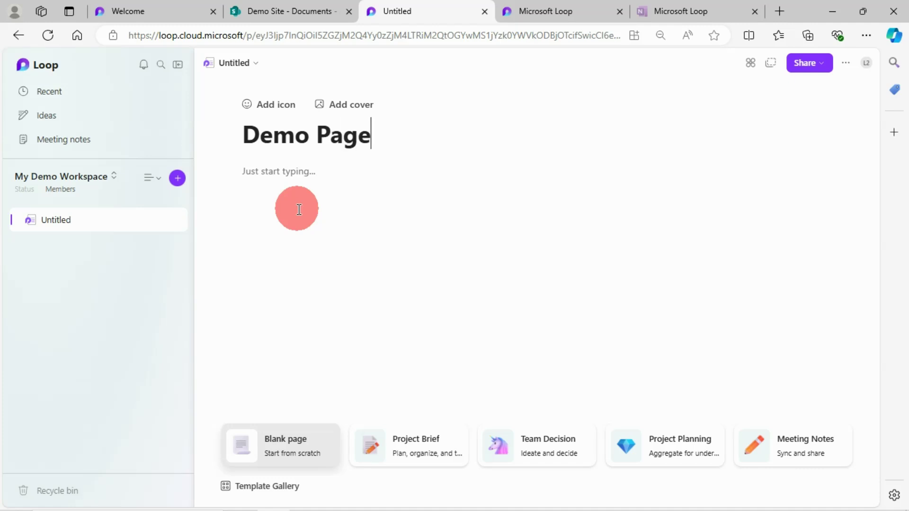
Give Demo Page the placard icon found by searching for "demo" and the Landscape cover with pale mountains and dunes
click(264, 108)
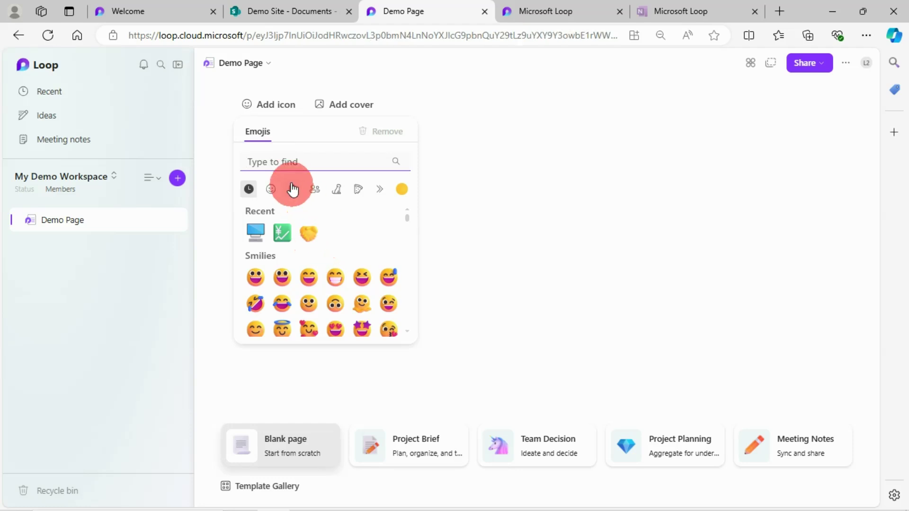
text(demo)
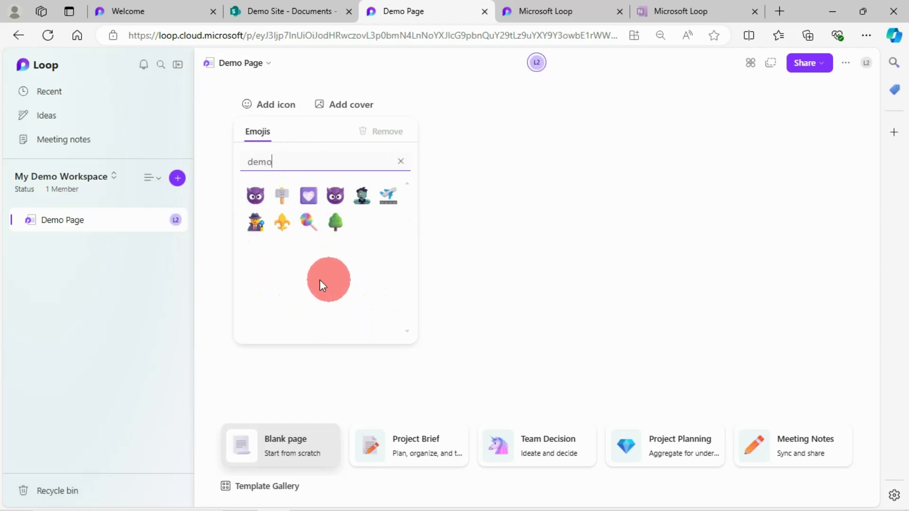
click(281, 196)
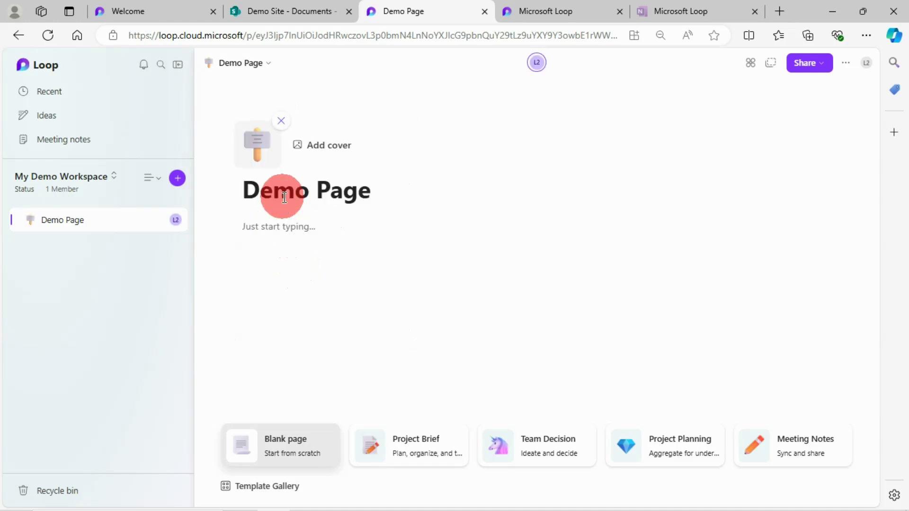
click(326, 145)
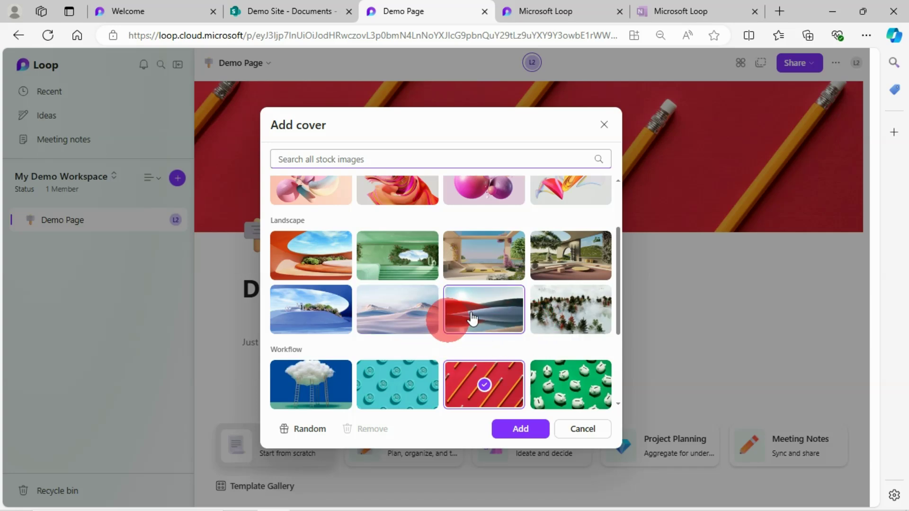
click(415, 316)
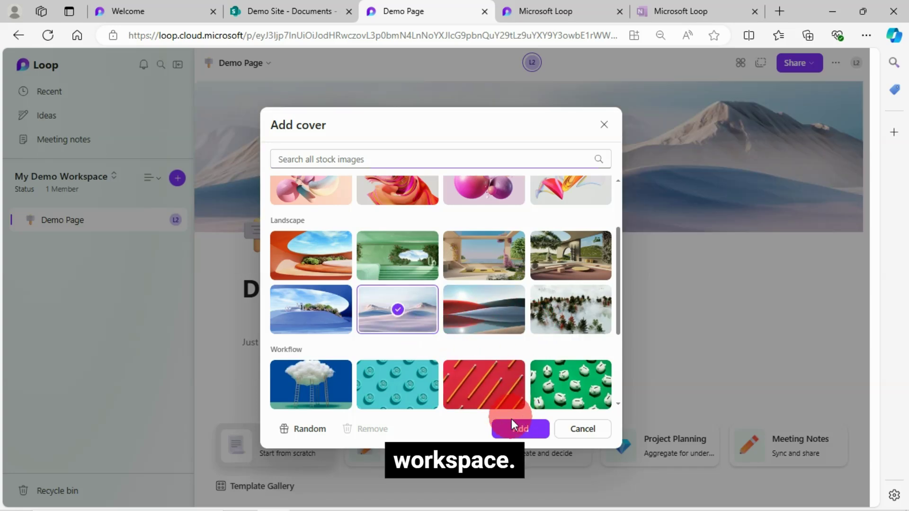
click(520, 429)
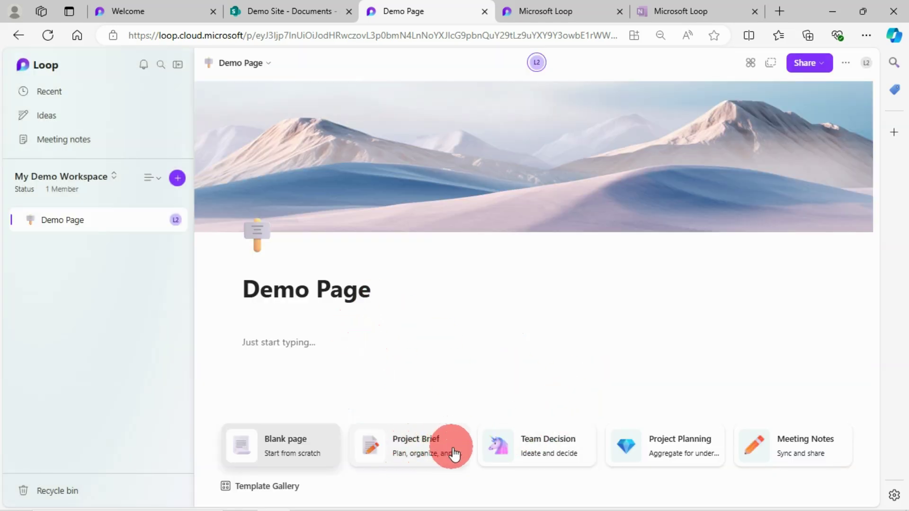
Select the Meeting Notes template for the page and look through its sections
click(817, 452)
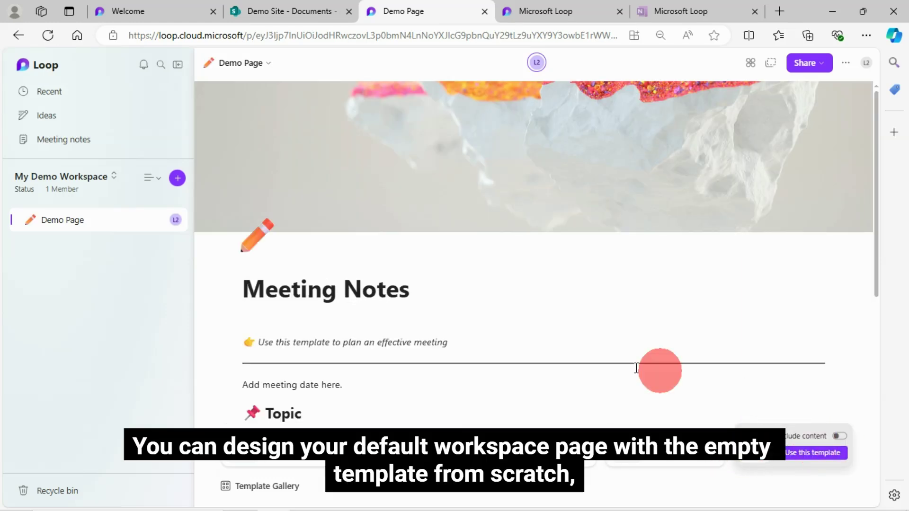
scroll(492, 324, down, 8)
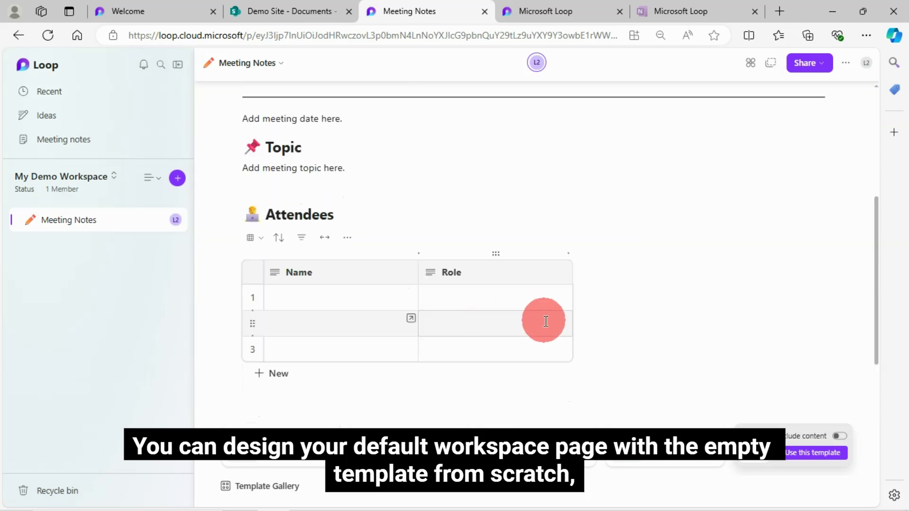
scroll(483, 327, down, 5)
scroll(478, 328, up, 6)
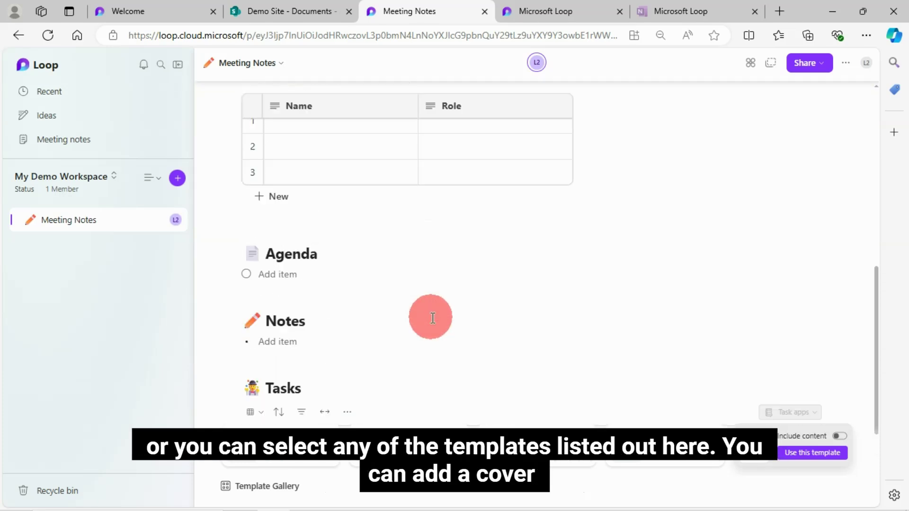
scroll(669, 308, up, 2)
scroll(670, 308, down, 3)
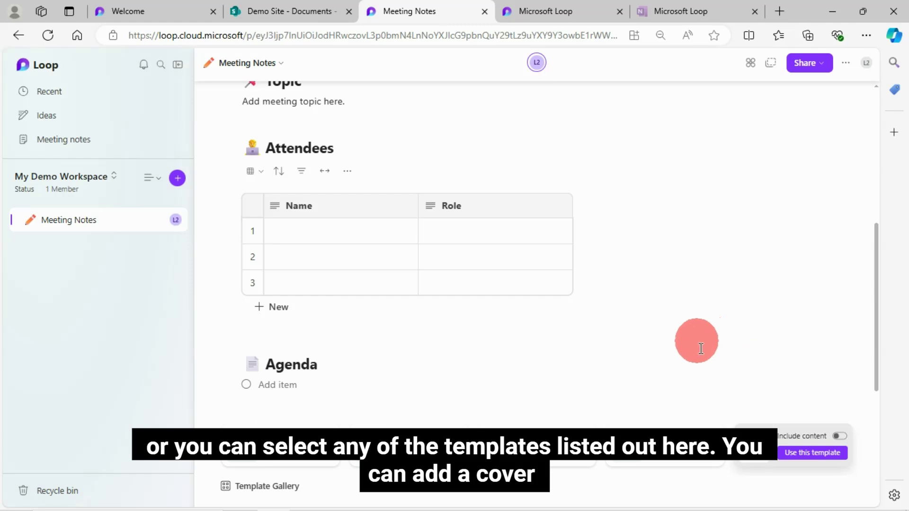
Include the sample content in the Meeting Notes template and review the filled-in page
click(842, 437)
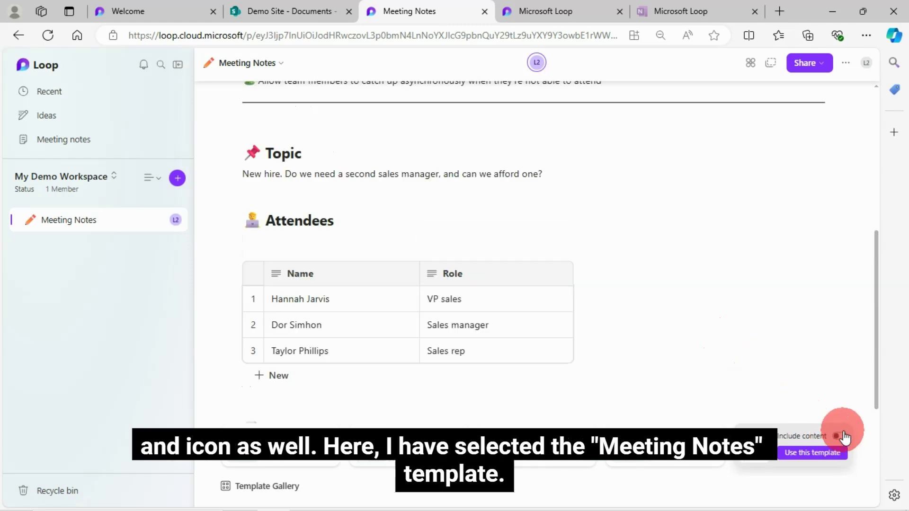
scroll(378, 195, up, 3)
scroll(378, 194, up, 3)
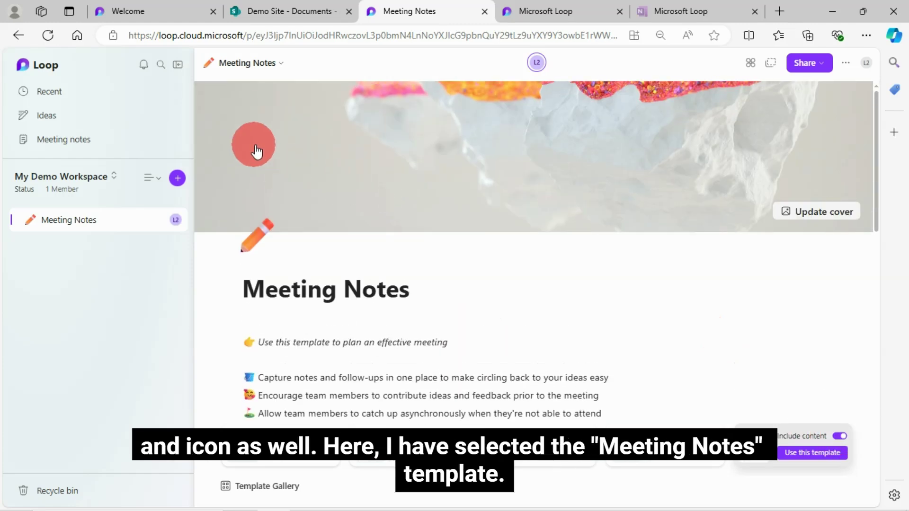
scroll(405, 158, down, 2)
scroll(404, 160, down, 10)
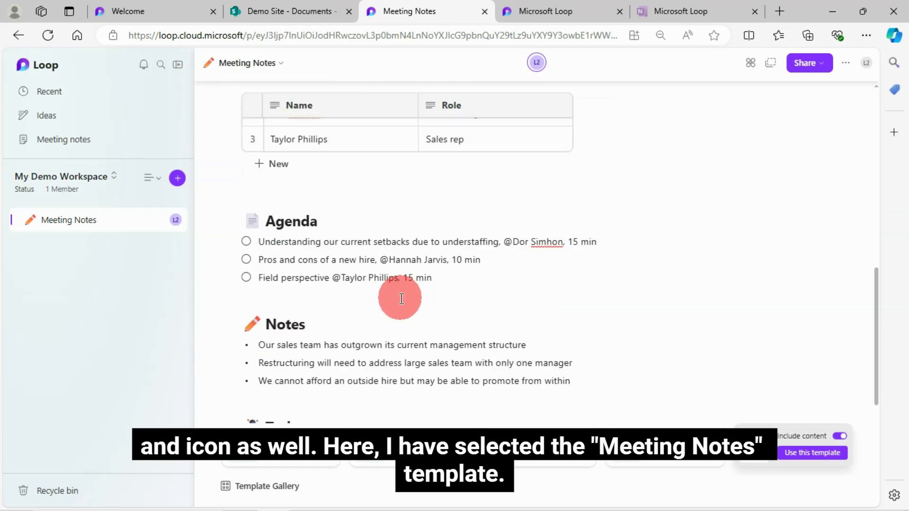
Add an empty fourth row to the Attendees table on the Meeting Notes page
scroll(432, 315, up, 2)
scroll(348, 293, up, 3)
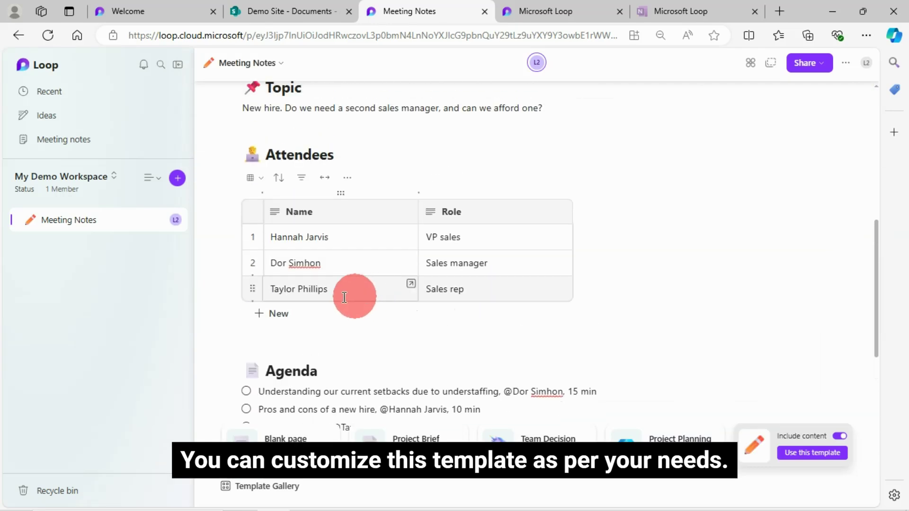
click(279, 313)
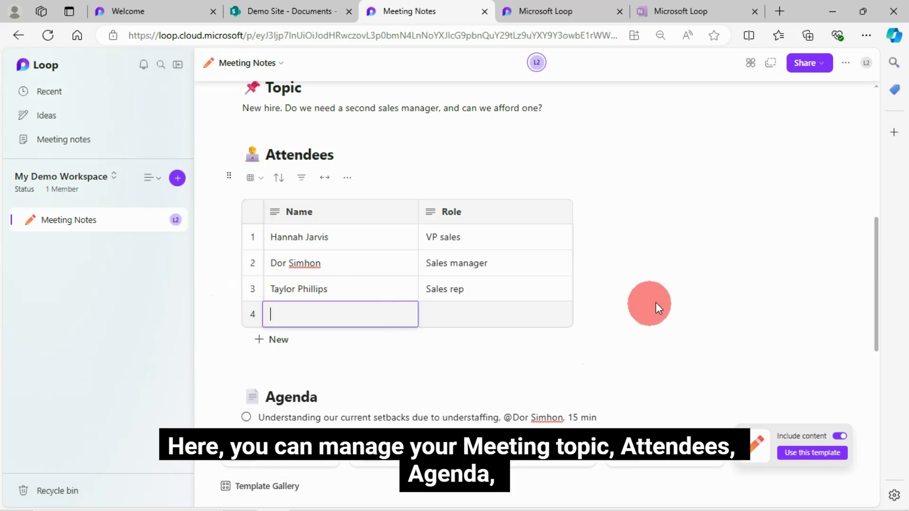
Look through the Agenda, Notes, Tasks and Relevant links sections, and view the page's additional options
scroll(635, 309, down, 5)
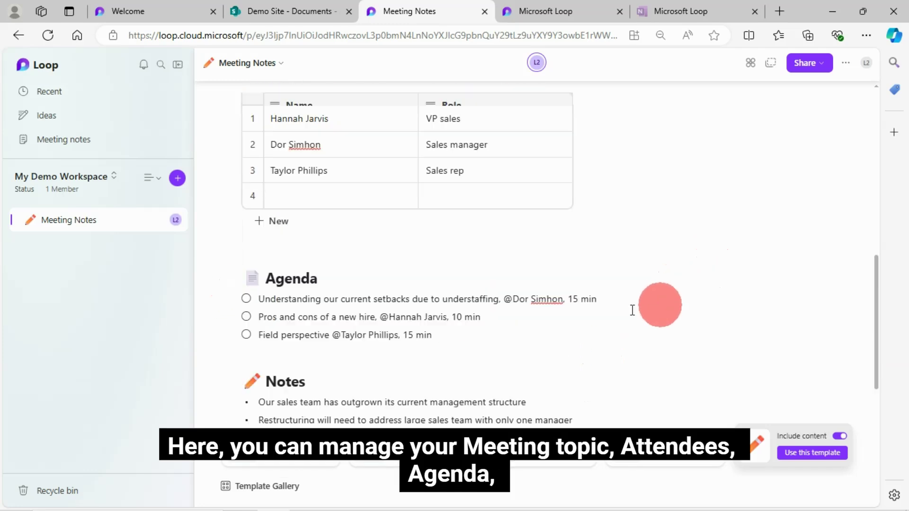
scroll(379, 260, down, 3)
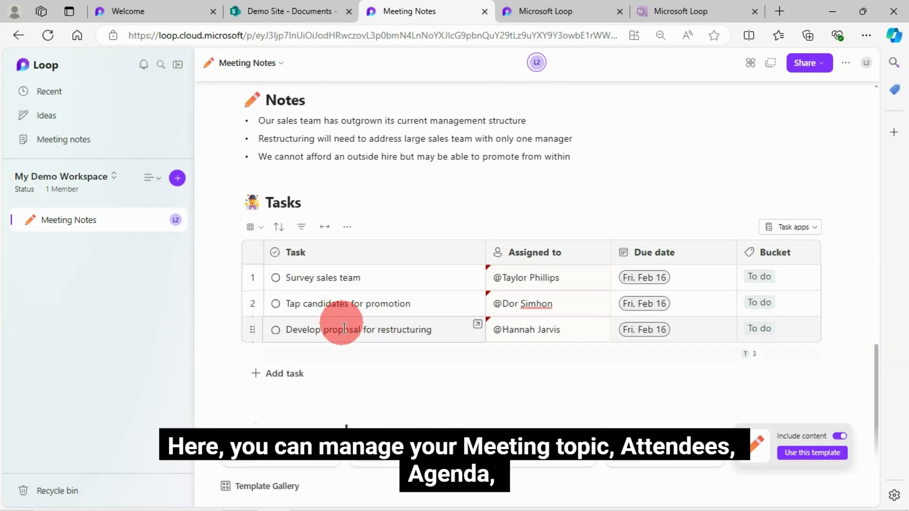
scroll(341, 324, down, 1)
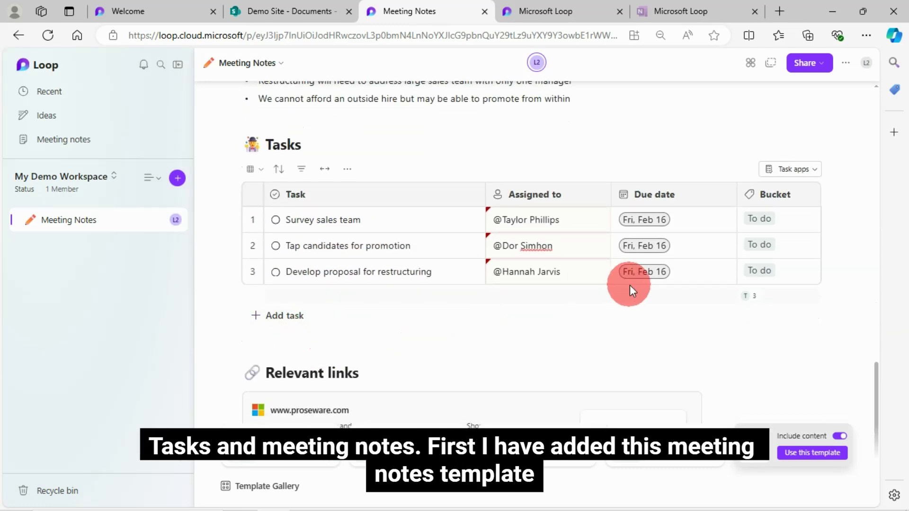
scroll(630, 288, up, 3)
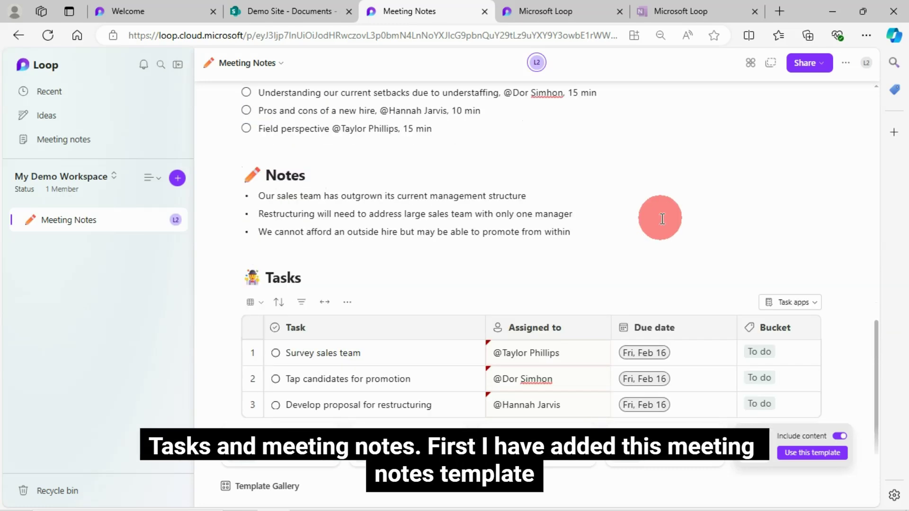
click(847, 64)
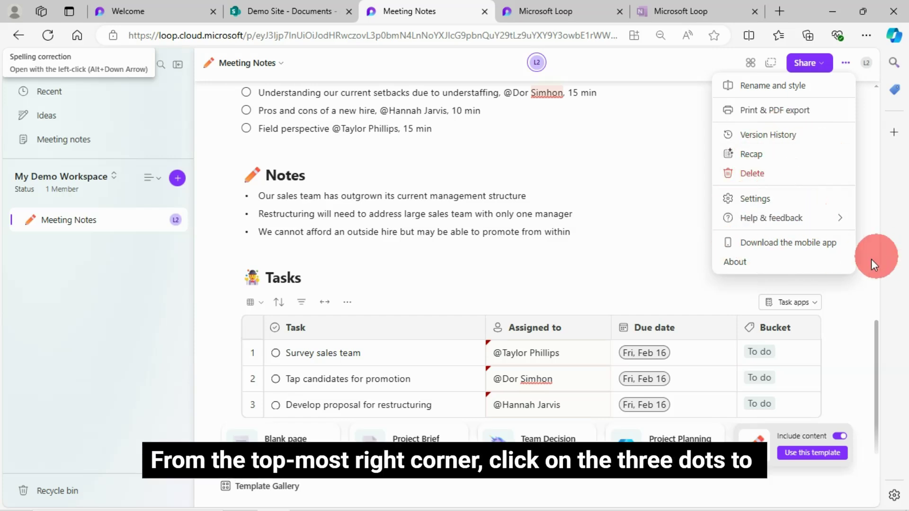
click(649, 172)
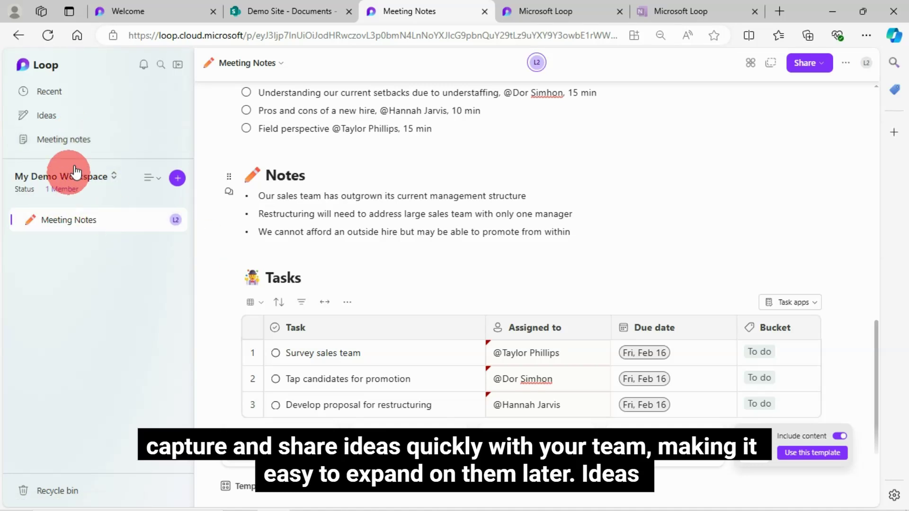
Create a new page under Ideas and title it My Demo Idea
click(58, 122)
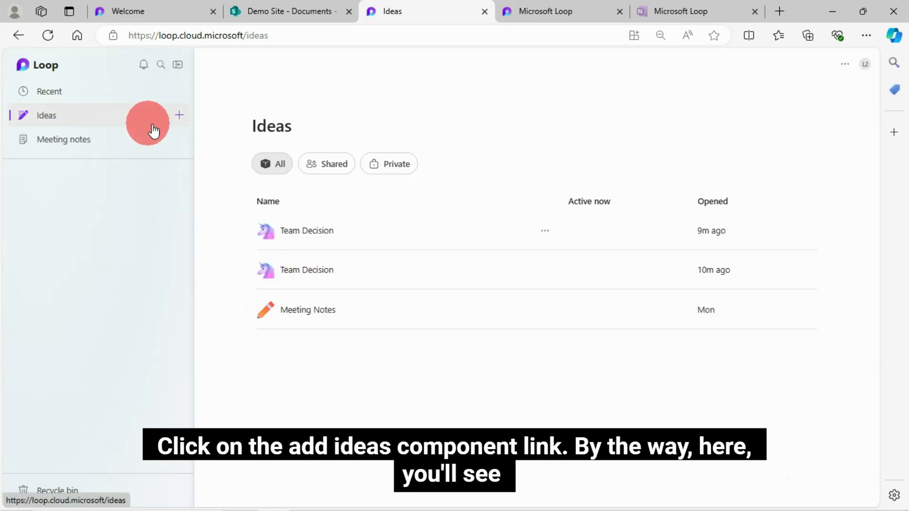
click(180, 116)
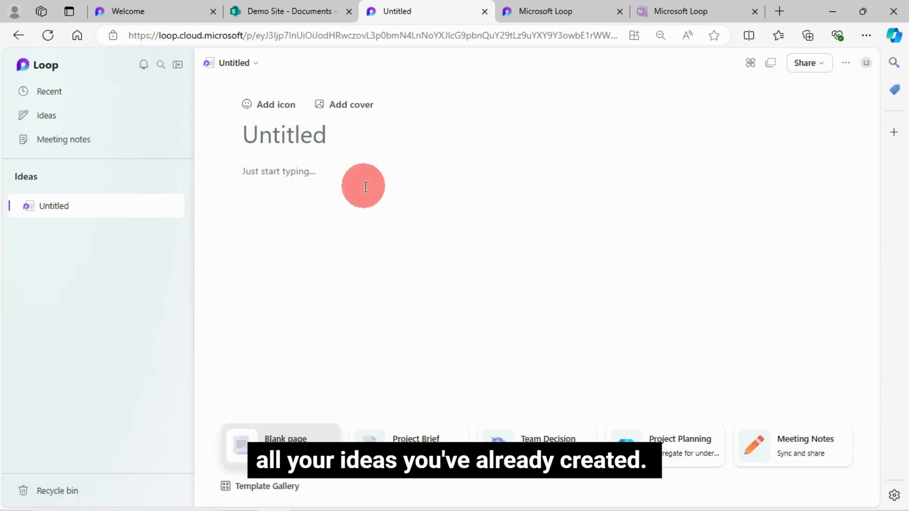
text(My )
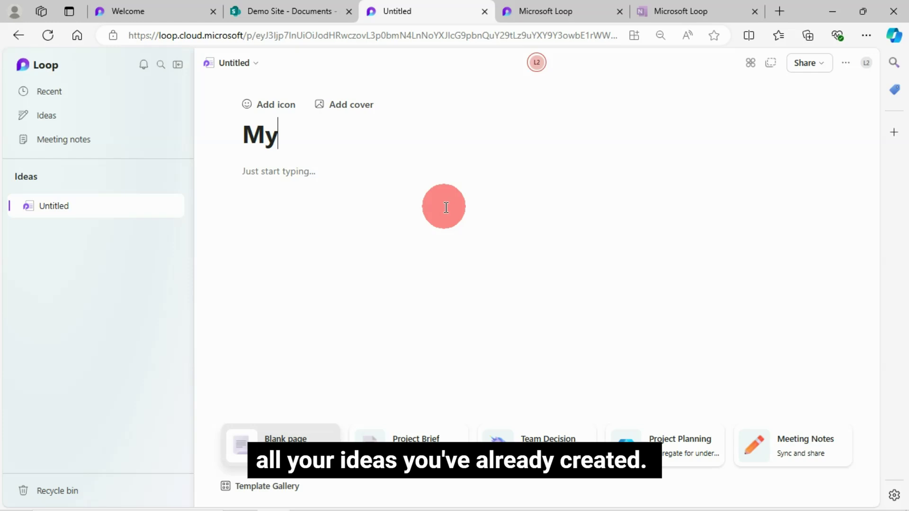
text(Demo)
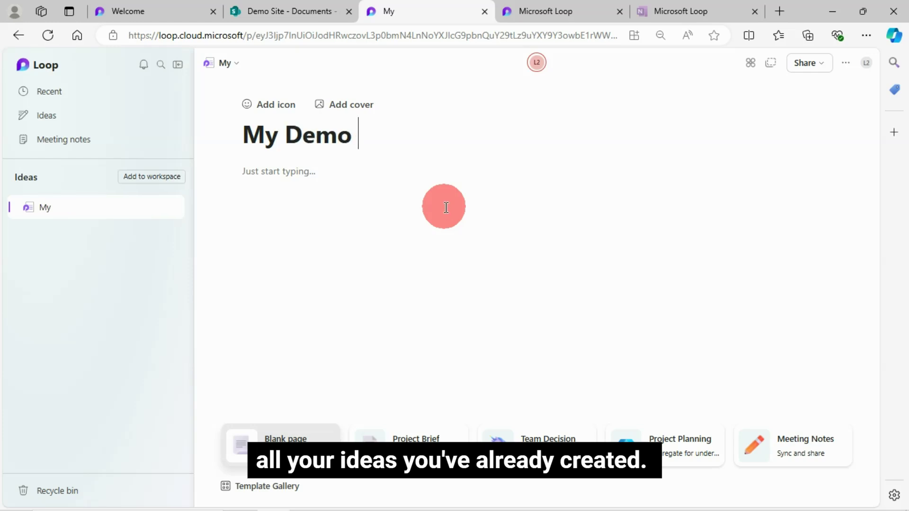
text( Idea)
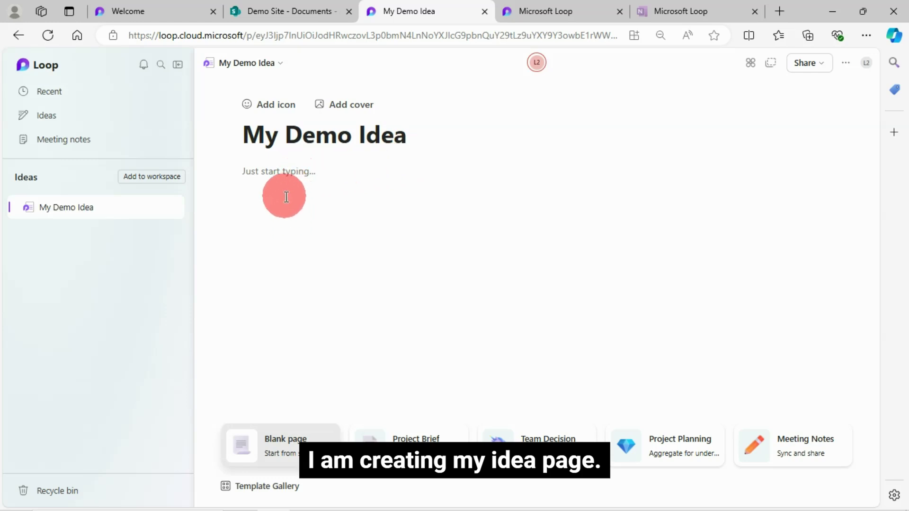
Give the My Demo Idea page the light bulb icon found by searching for "Idea"
click(270, 107)
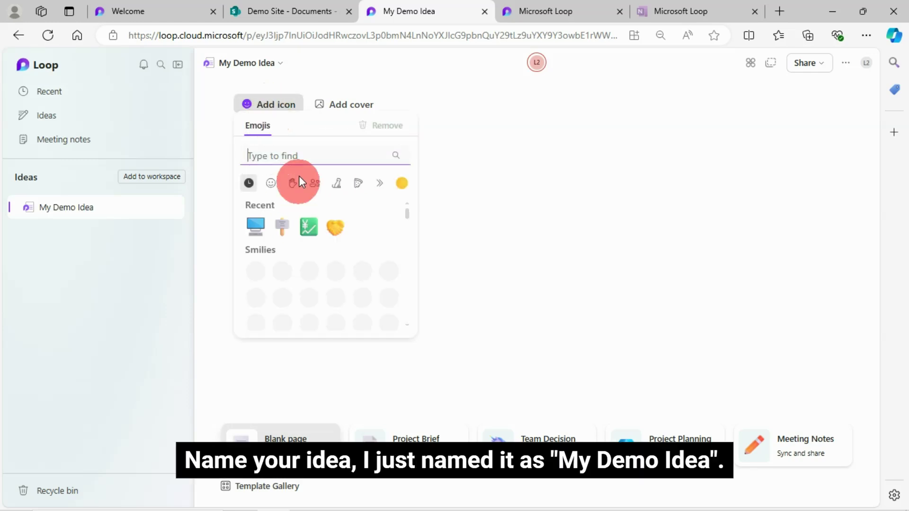
text(Idea)
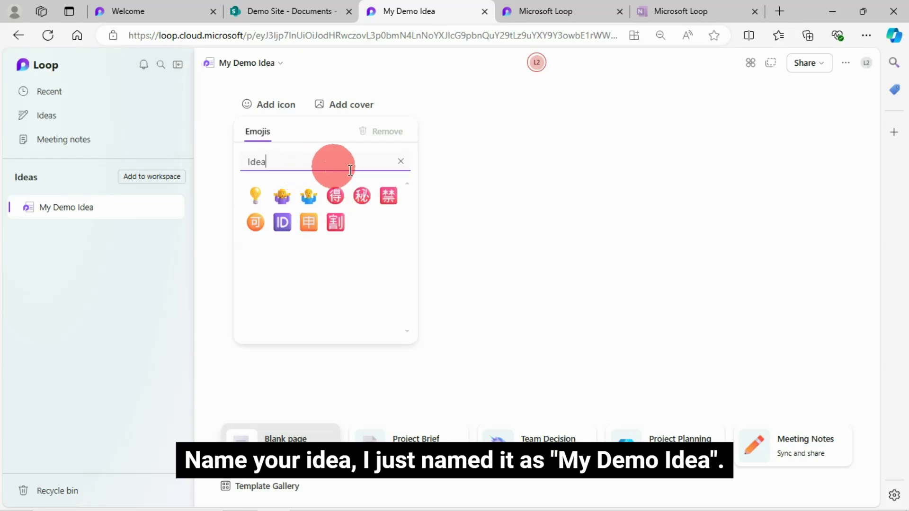
click(256, 194)
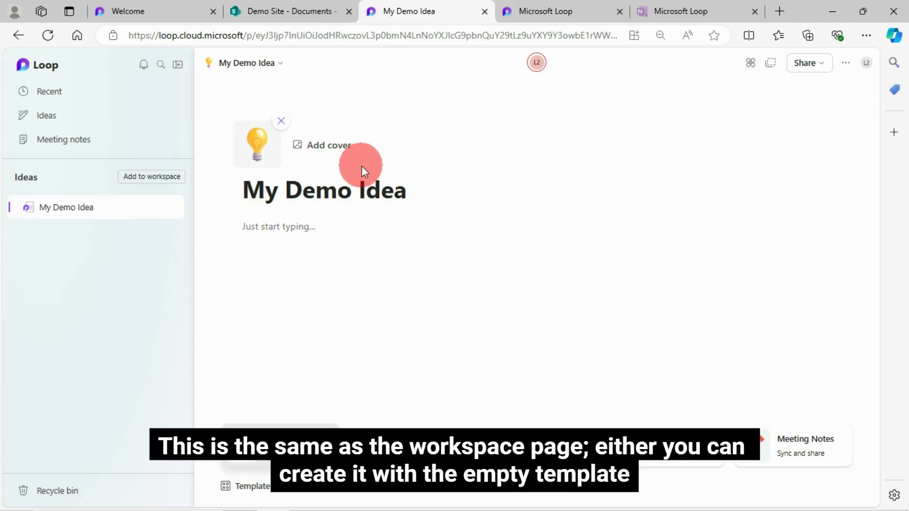
Search the covers for "idea" and add the colourful multiplication tiles image as the page's cover
click(320, 150)
text(i)
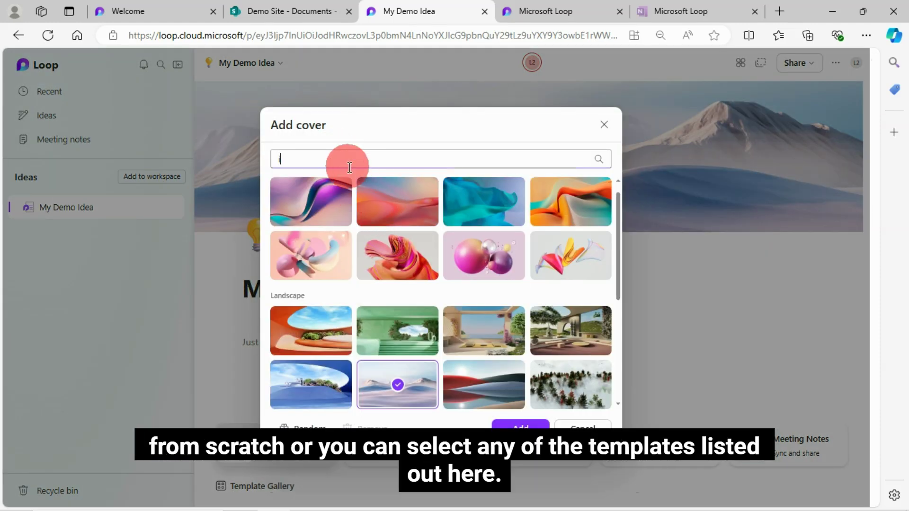
text(dea)
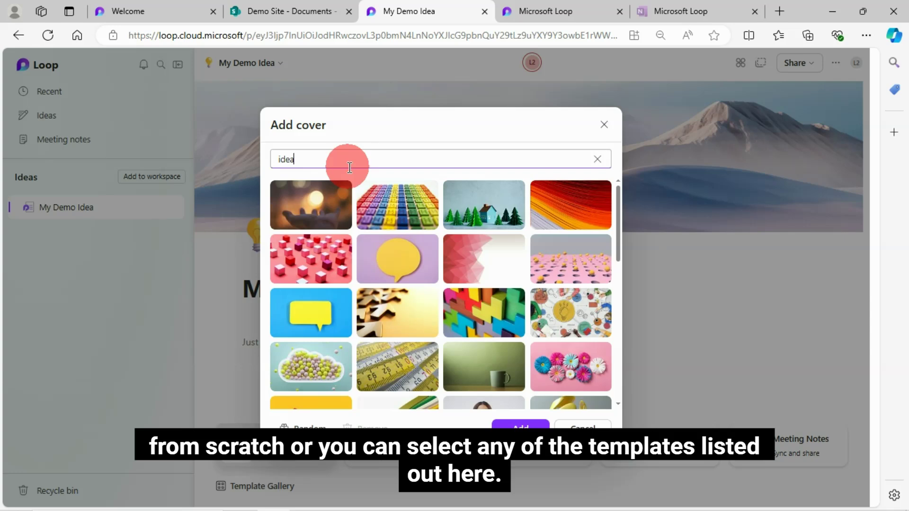
click(389, 215)
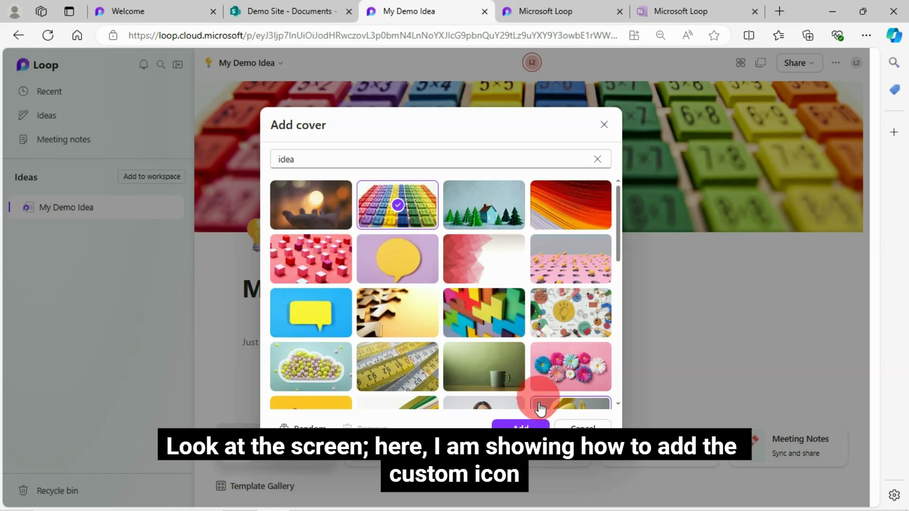
click(526, 423)
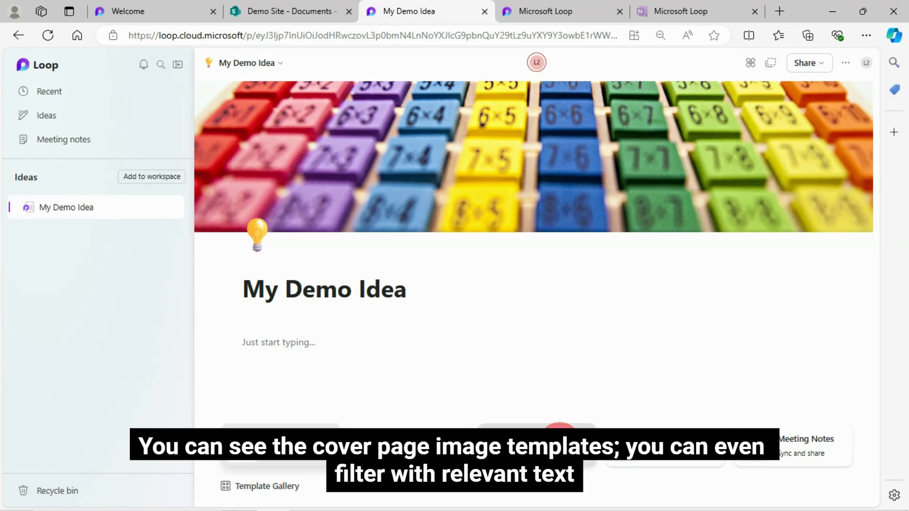
Select the Team Decision template for the idea page and look through its sections
click(556, 441)
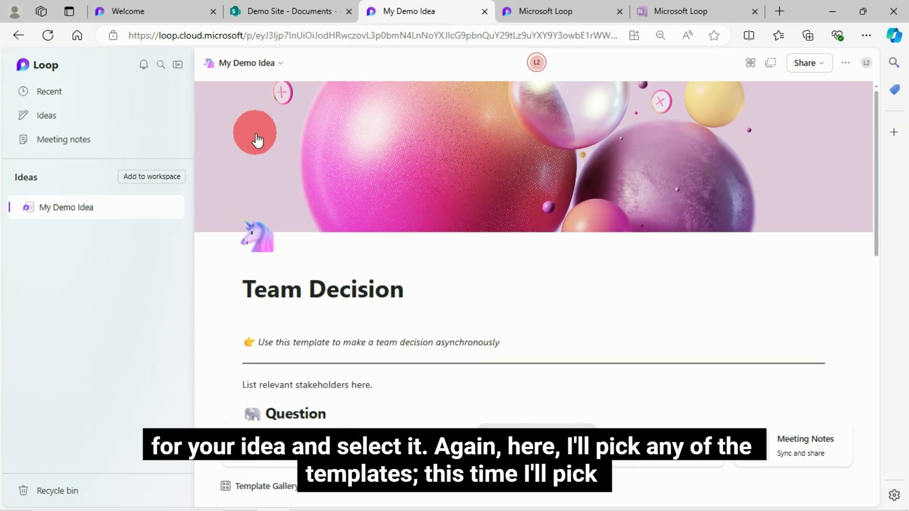
scroll(358, 204, down, 10)
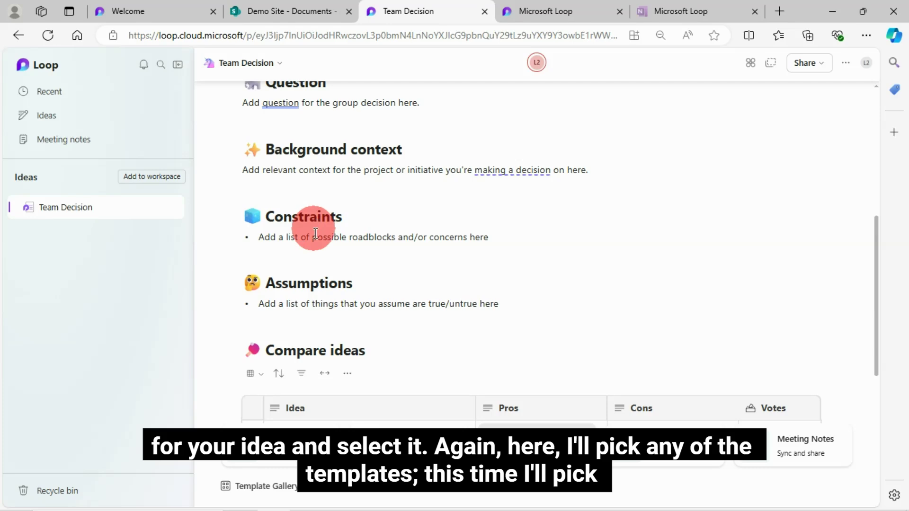
scroll(355, 264, down, 4)
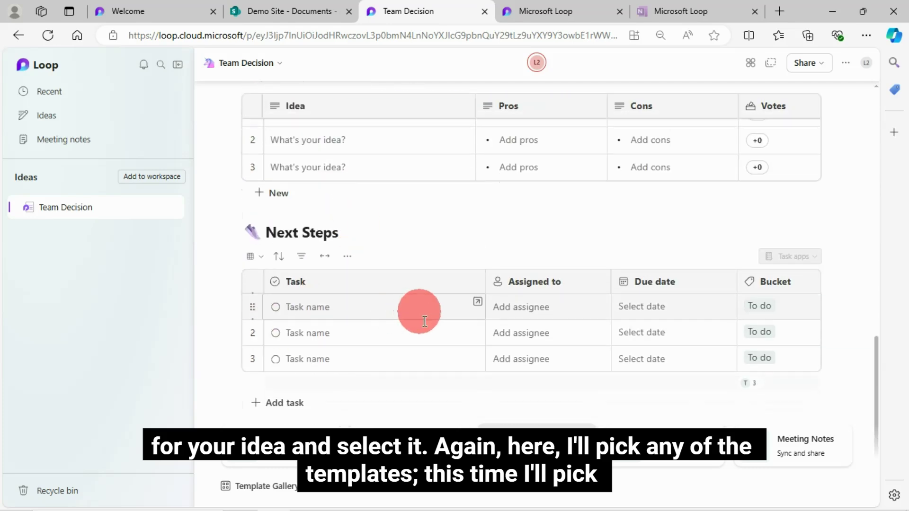
Add an empty row to both the Compare ideas and Next Steps tables, and select a single row in each
click(279, 193)
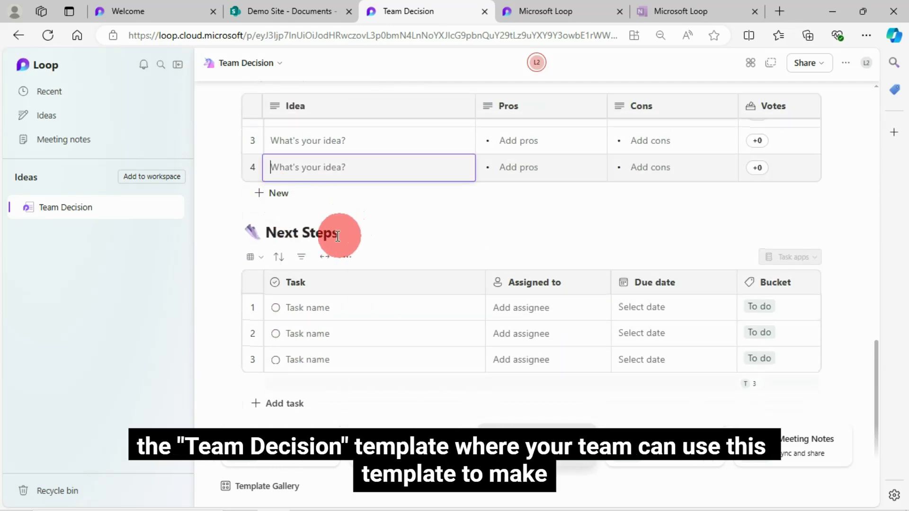
click(287, 403)
scroll(339, 213, up, 3)
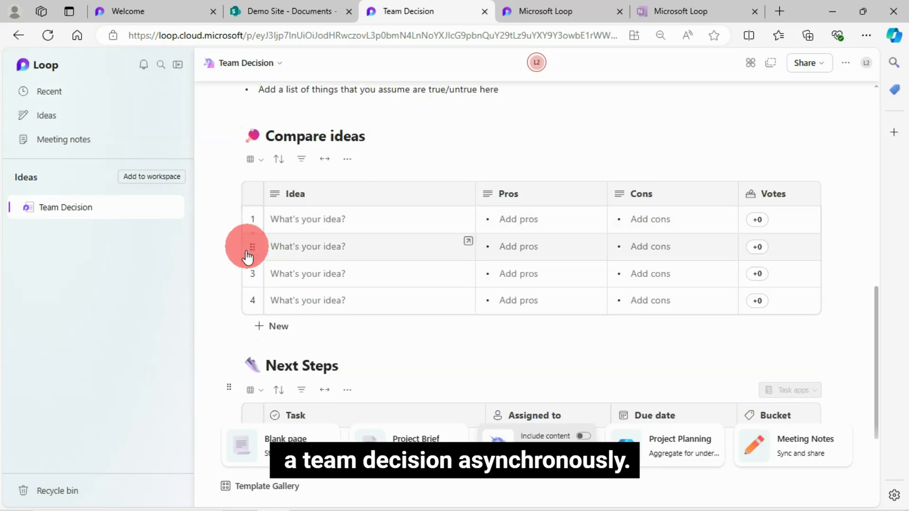
click(250, 244)
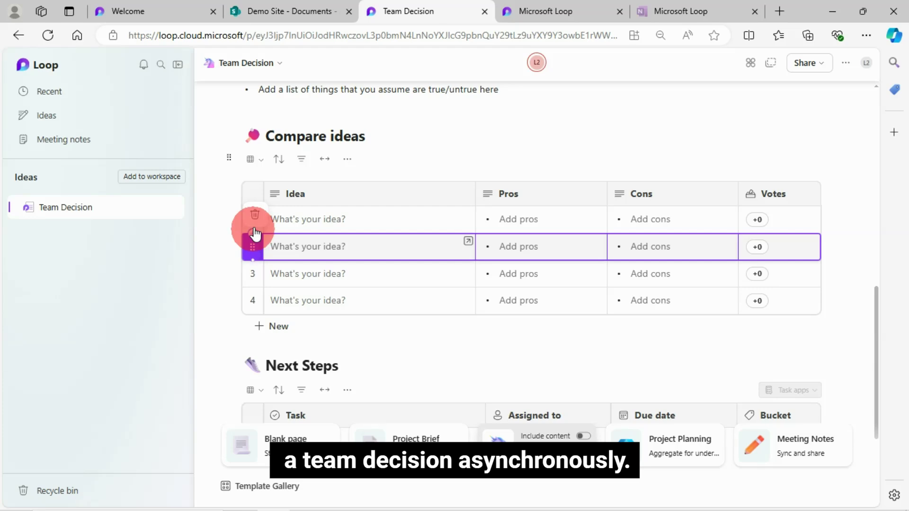
scroll(405, 315, down, 3)
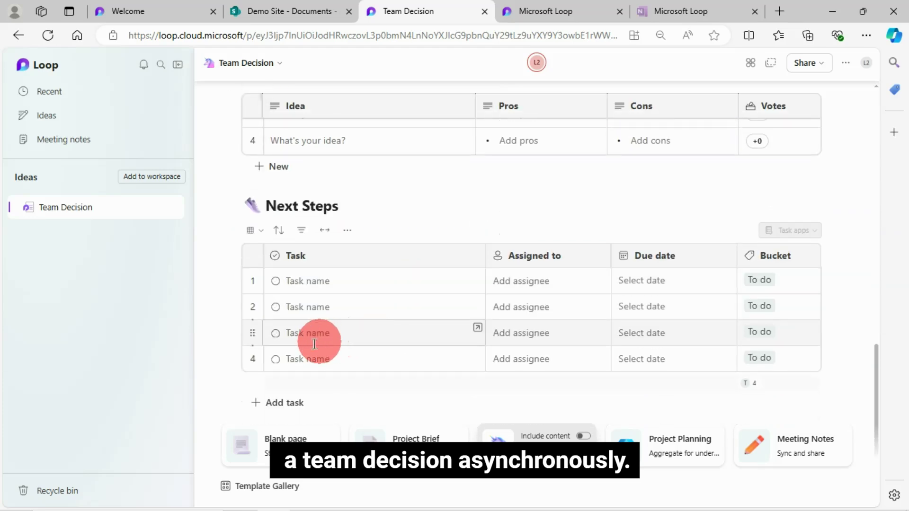
click(253, 333)
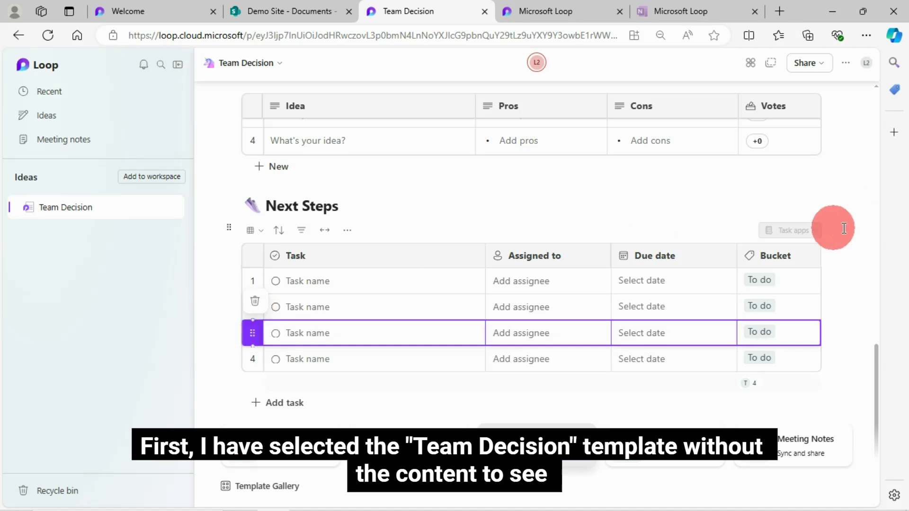
click(870, 216)
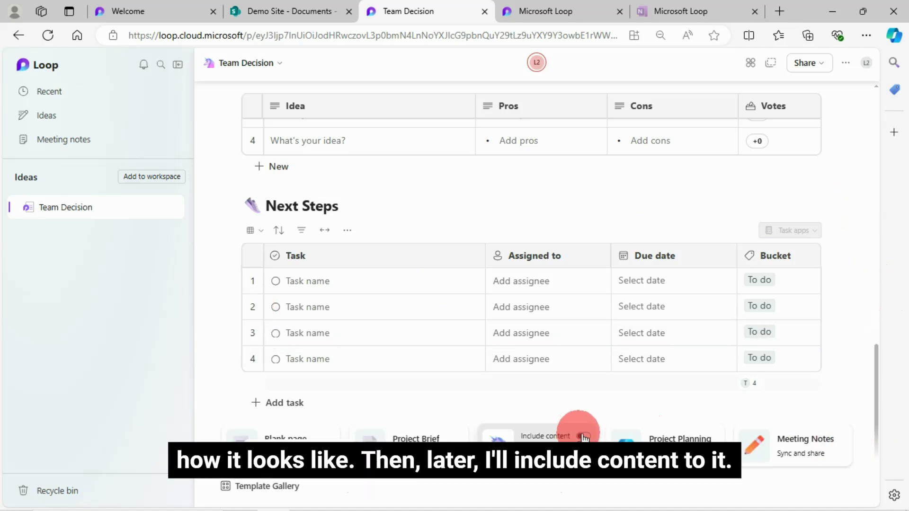
Include the sample content in the Team Decision template and add an empty fourth task to Next Steps
click(610, 427)
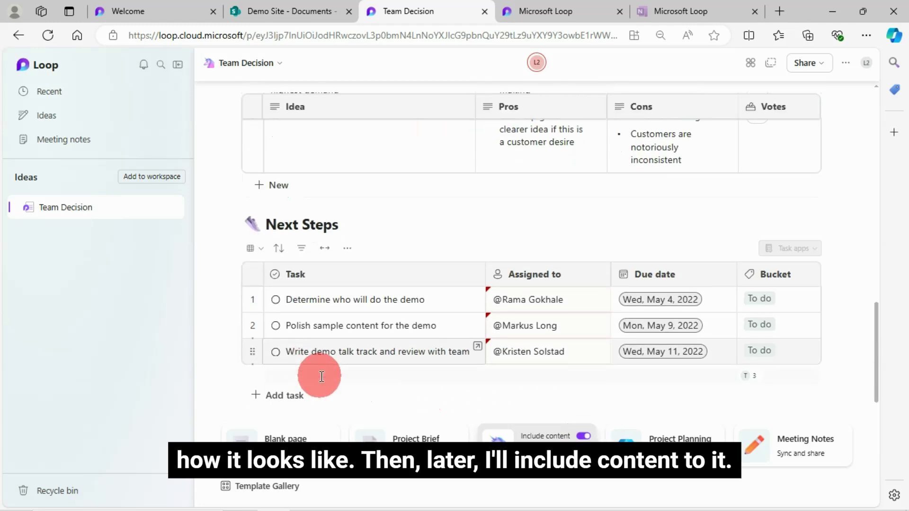
scroll(322, 377, down, 3)
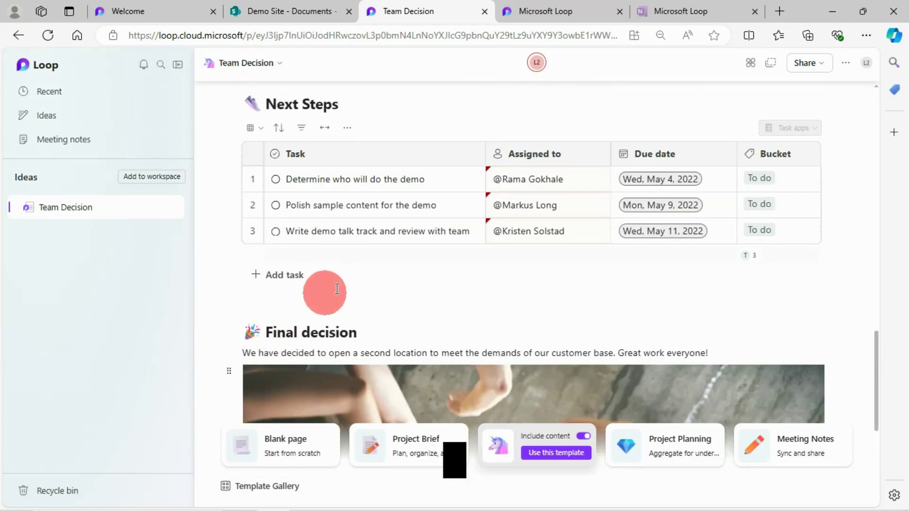
click(293, 284)
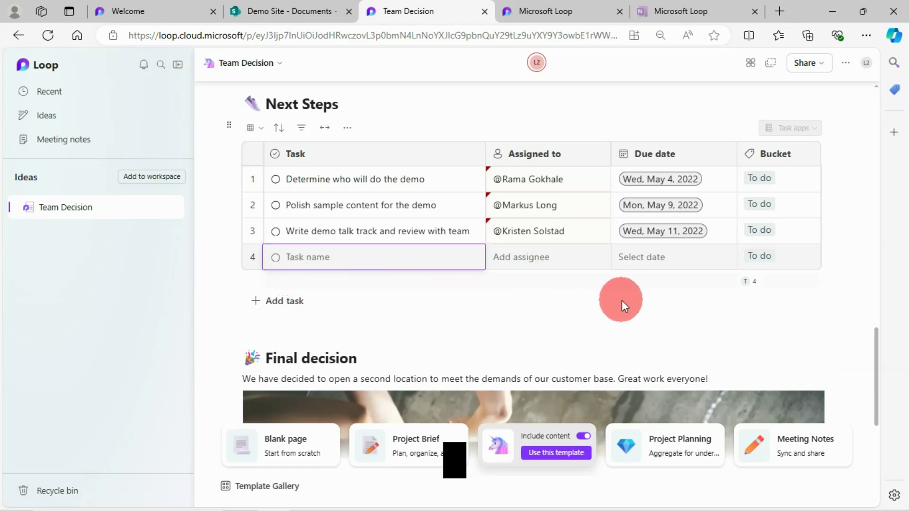
Review the sample content in the Final decision, Compare ideas and Assumptions sections
scroll(420, 325, down, 6)
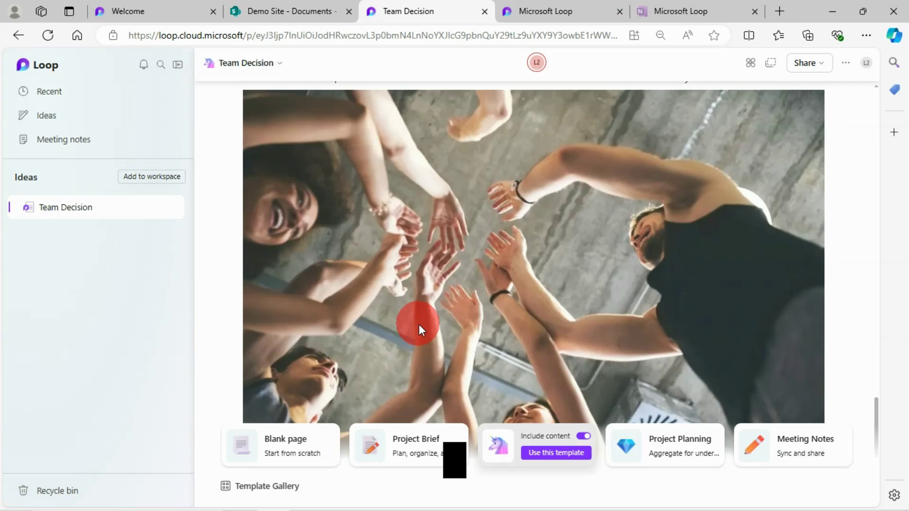
scroll(418, 325, up, 10)
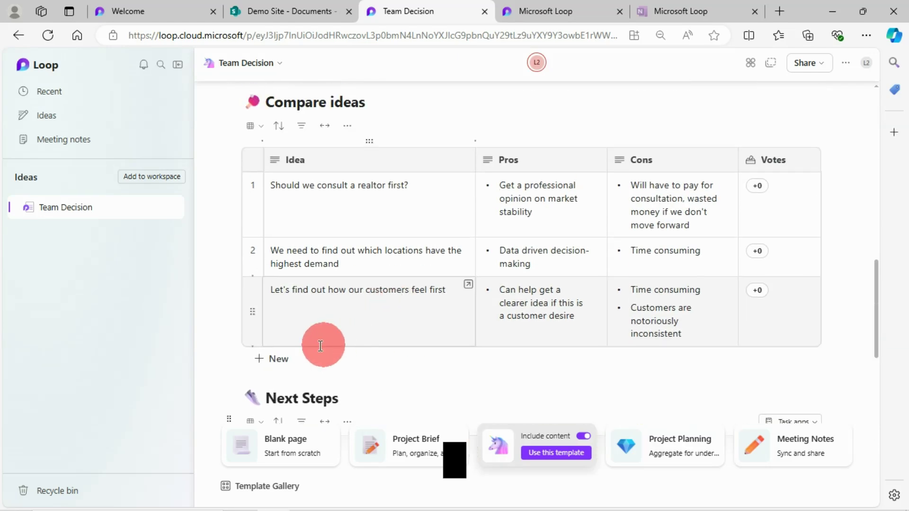
scroll(322, 313, up, 2)
scroll(347, 301, up, 1)
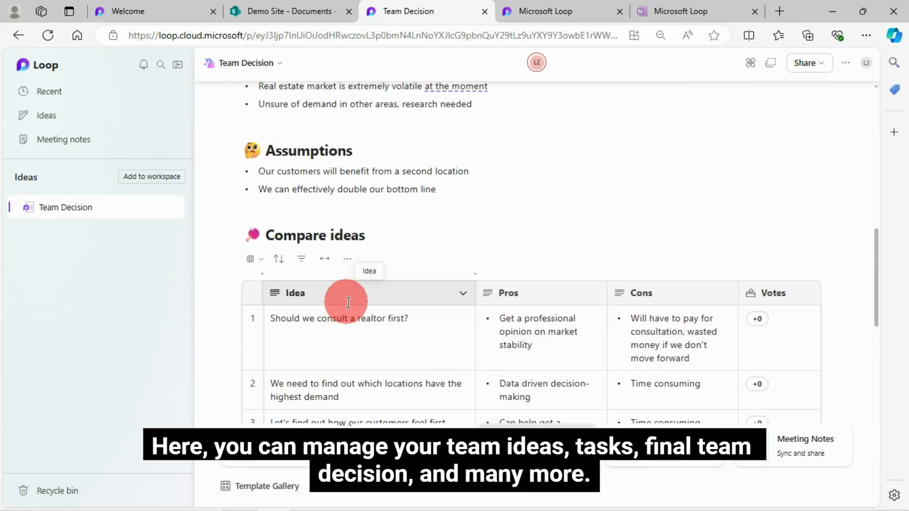
Add an empty fourth idea row to the Compare ideas table
scroll(360, 313, down, 4)
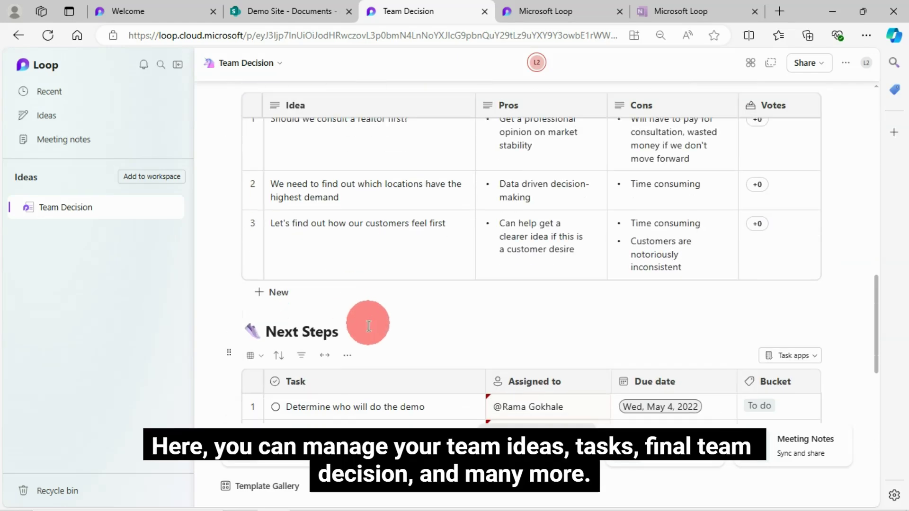
click(279, 292)
View the Rename and style options of the Team Decision page and leave them without making changes
scroll(476, 294, up, 10)
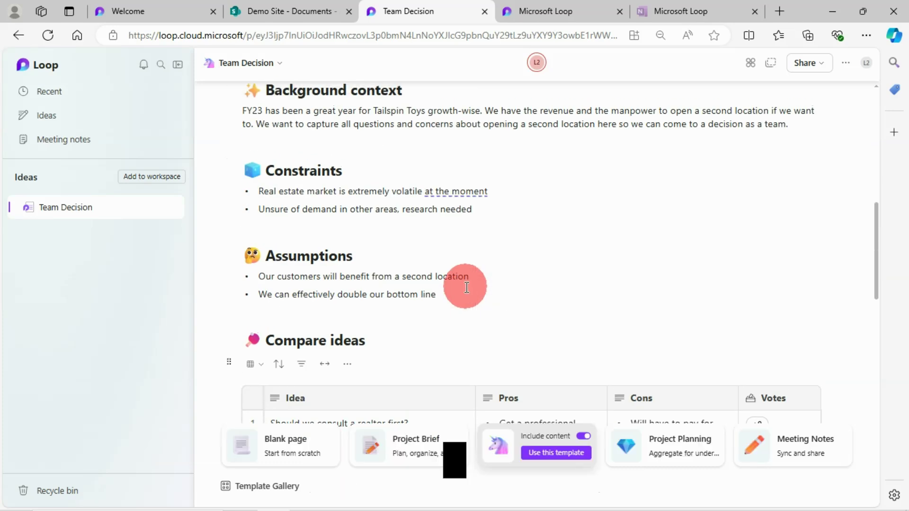
scroll(246, 257, up, 8)
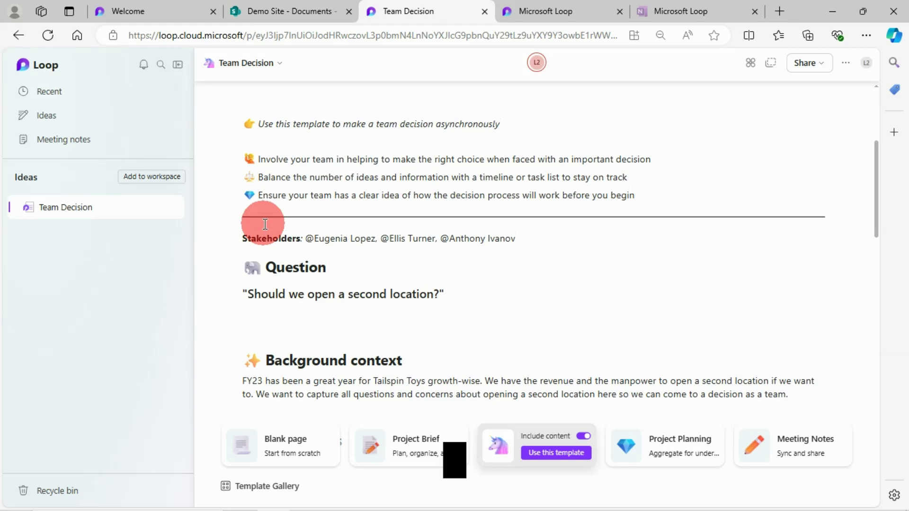
scroll(421, 232, down, 2)
scroll(398, 238, up, 3)
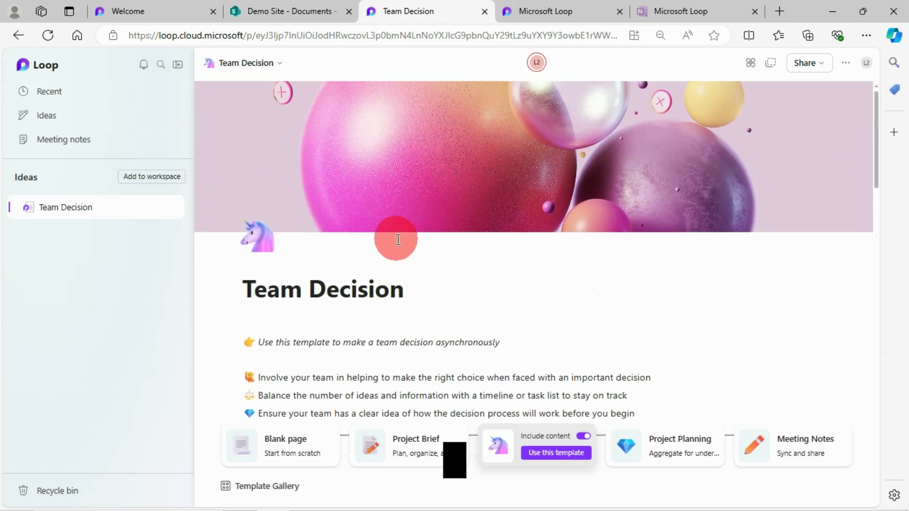
scroll(530, 302, down, 3)
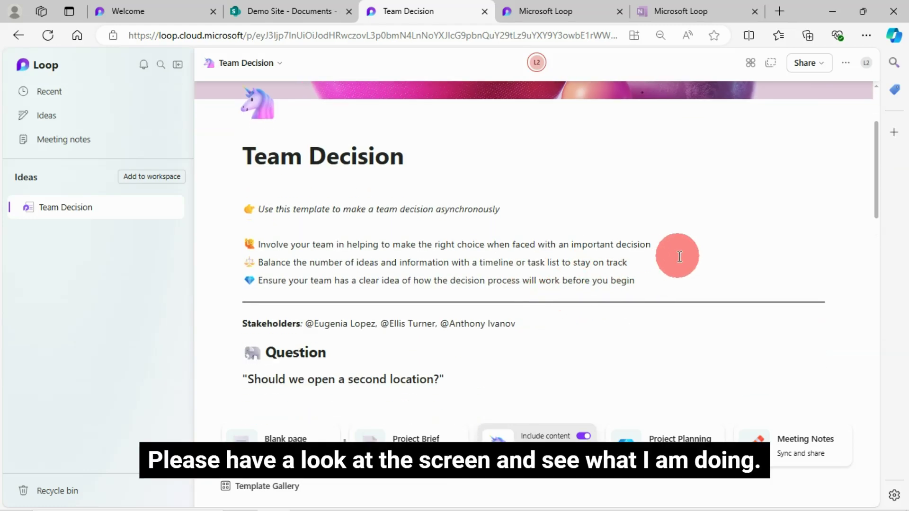
scroll(757, 189, up, 2)
click(845, 66)
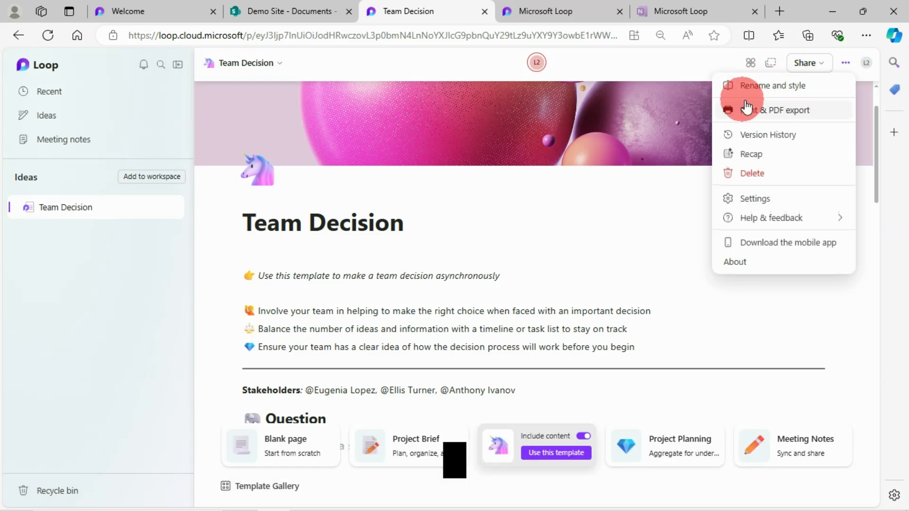
click(791, 90)
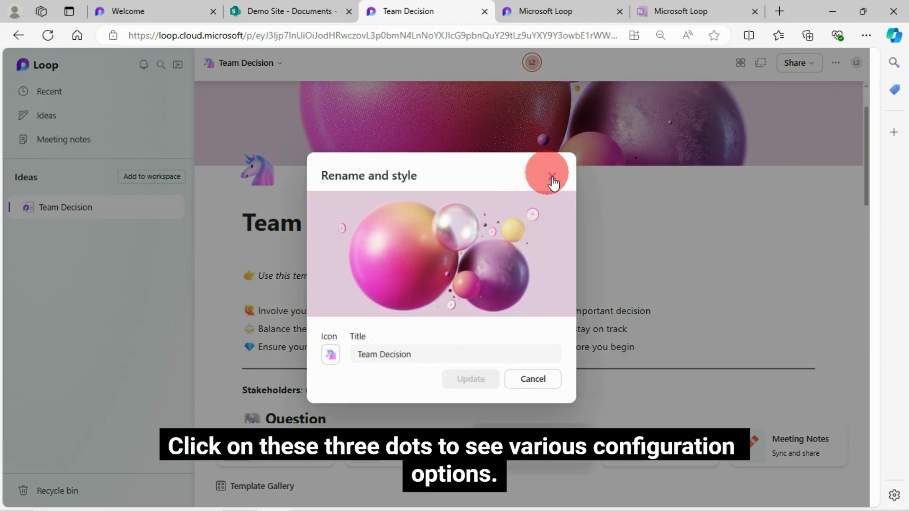
click(552, 177)
Review the General, Accessibility and Privacy settings of Loop, then close the settings
click(845, 63)
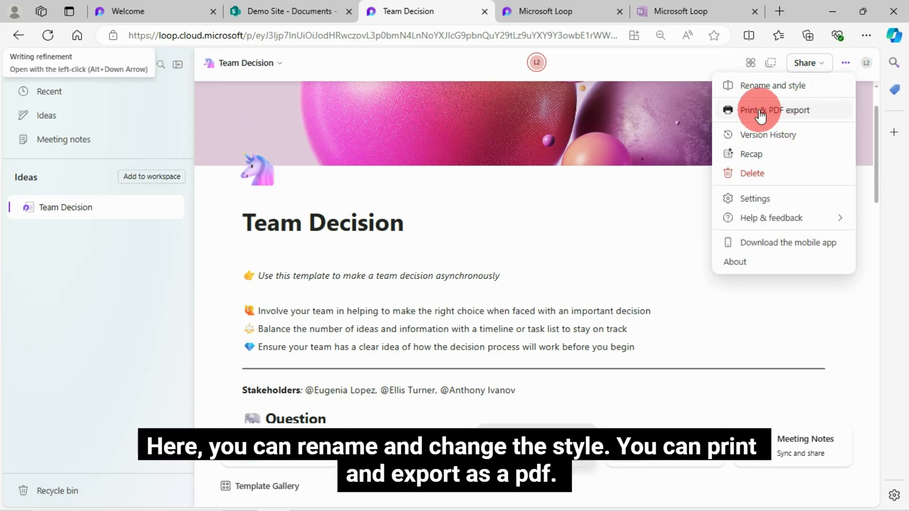
click(771, 206)
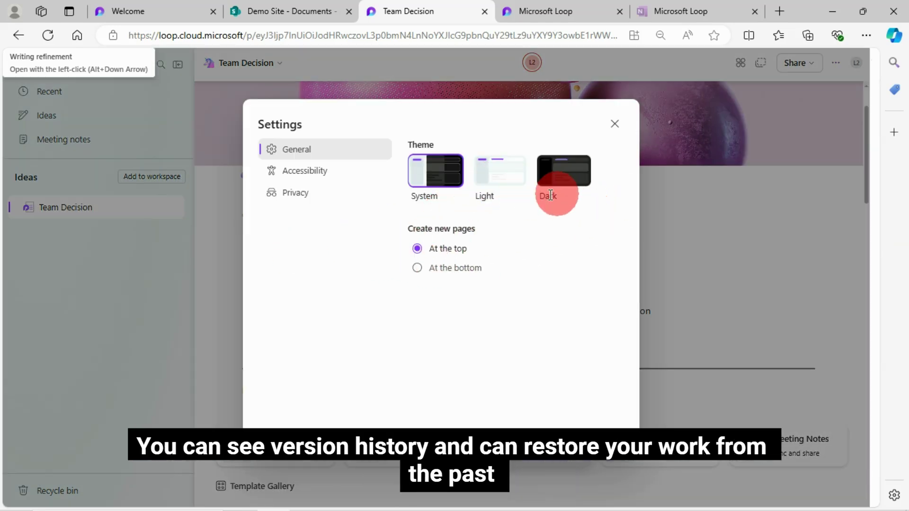
click(297, 175)
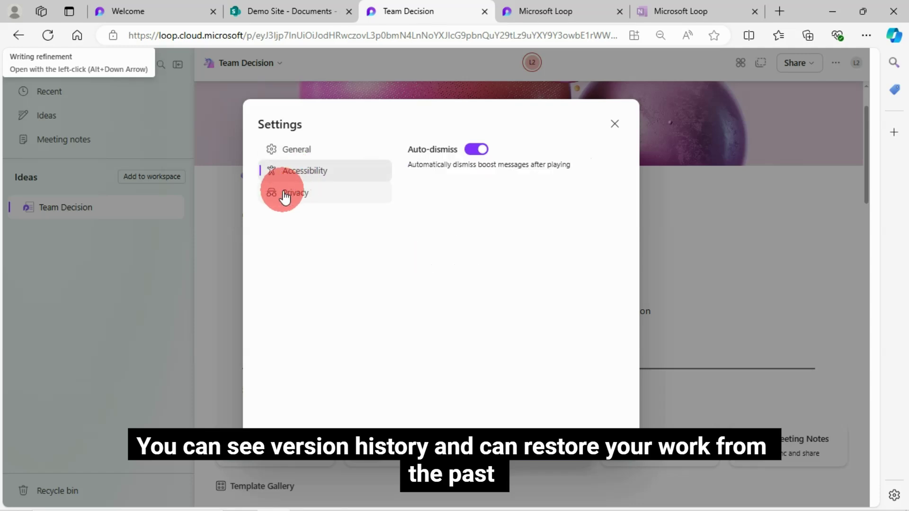
click(285, 194)
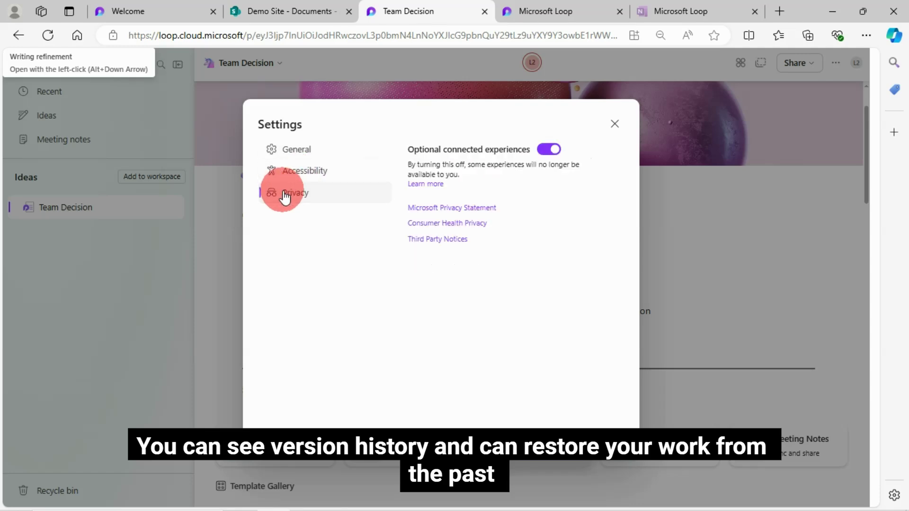
click(614, 123)
Check the sharing options for the Team Decision page and look through its sections down to the closing team photo
click(820, 68)
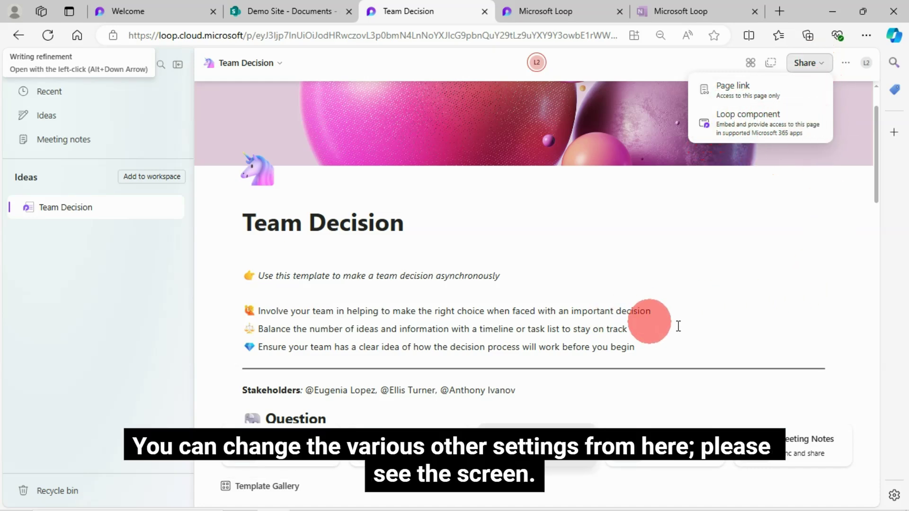
click(720, 273)
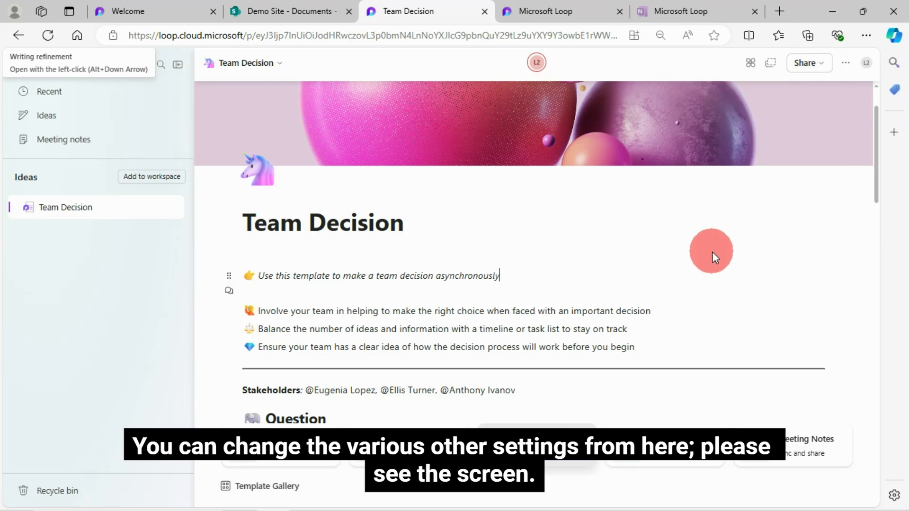
scroll(720, 276, down, 4)
scroll(720, 281, down, 10)
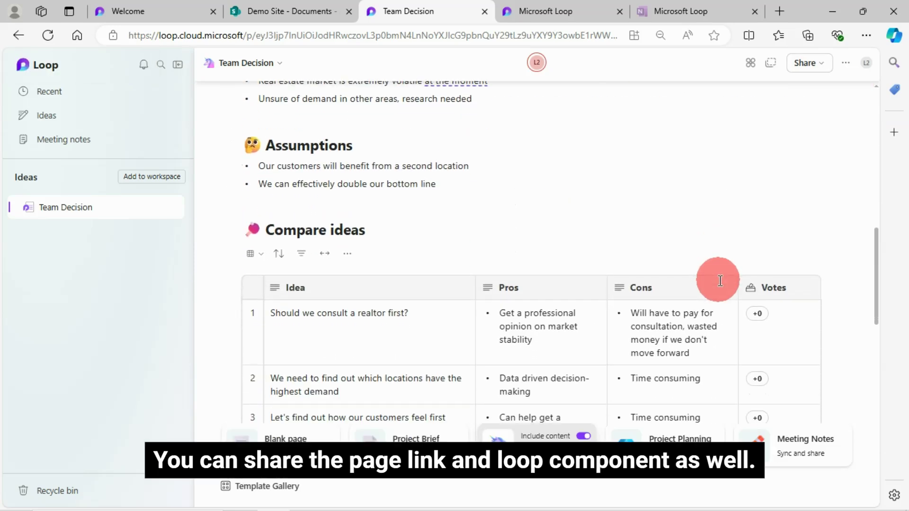
scroll(622, 300, down, 9)
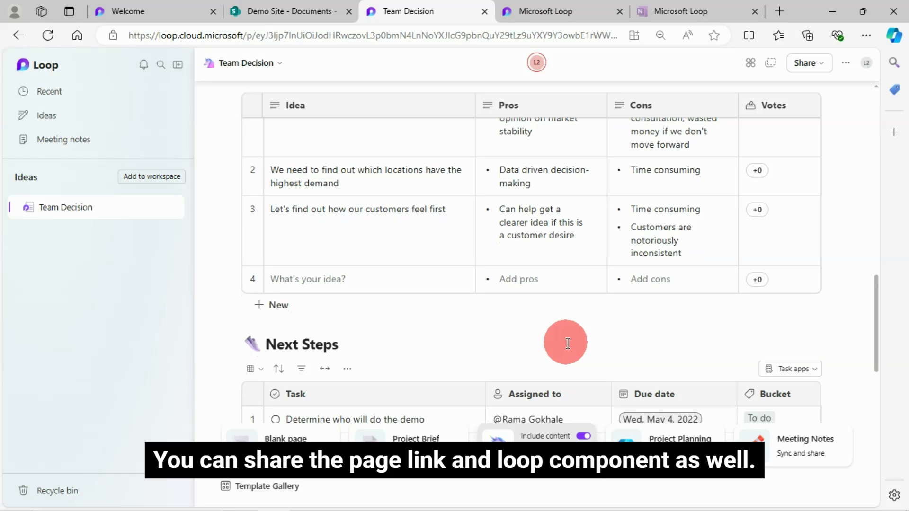
scroll(674, 296, down, 2)
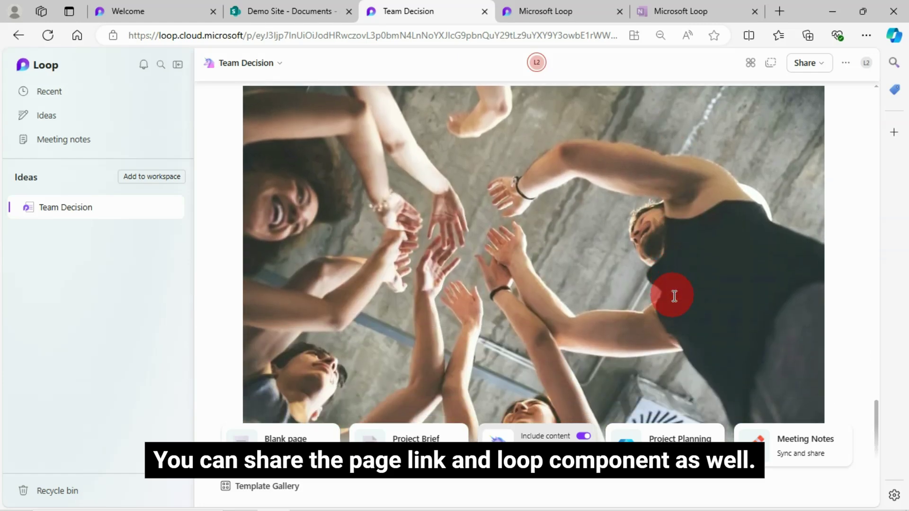
scroll(674, 295, up, 20)
scroll(674, 296, up, 9)
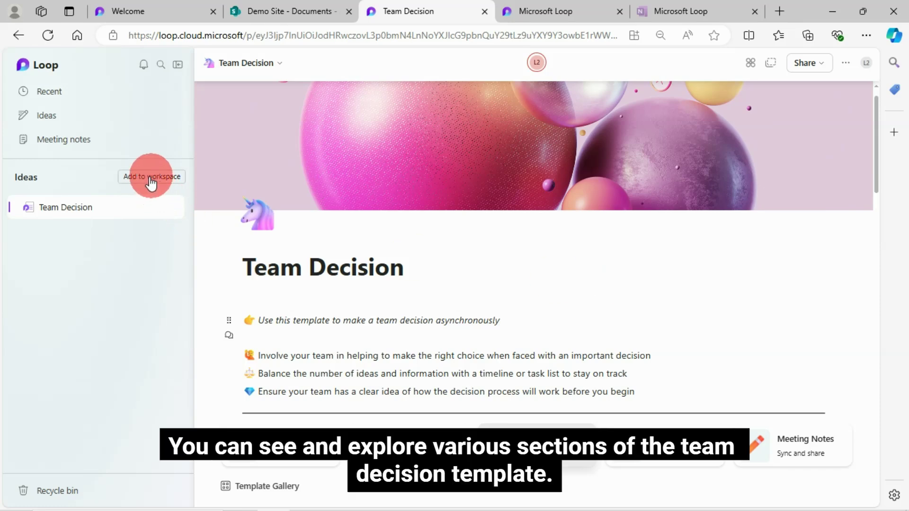
Add the Team Decision idea page to My Demo Workspace
click(148, 182)
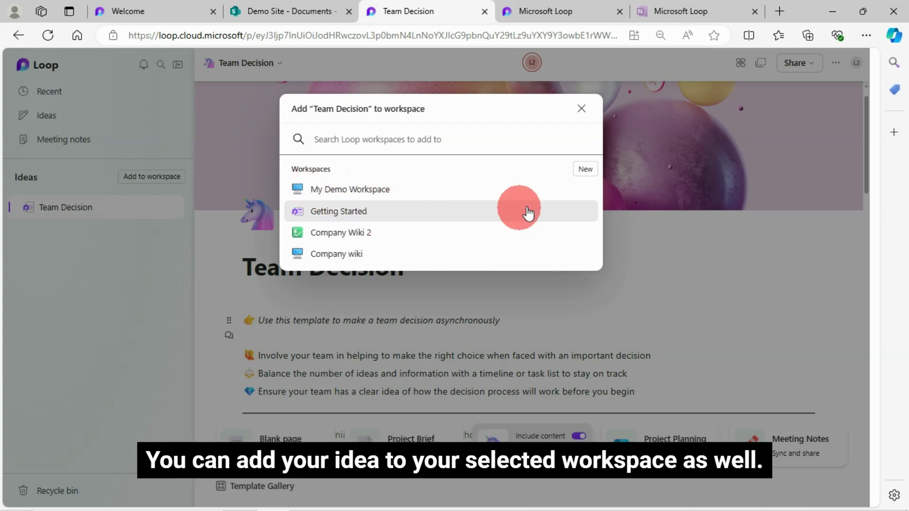
click(337, 195)
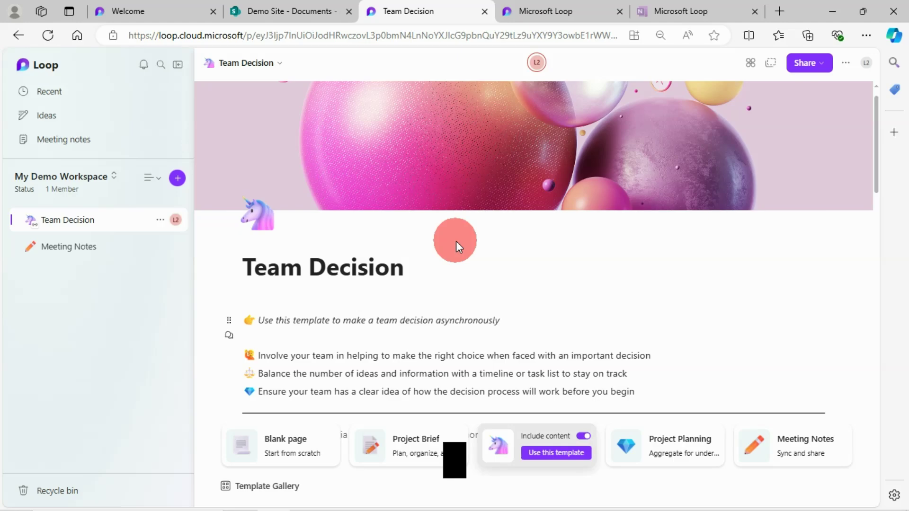
Look through the Team Decision page in the workspace and check the view options of the Compare ideas table
scroll(457, 242, down, 15)
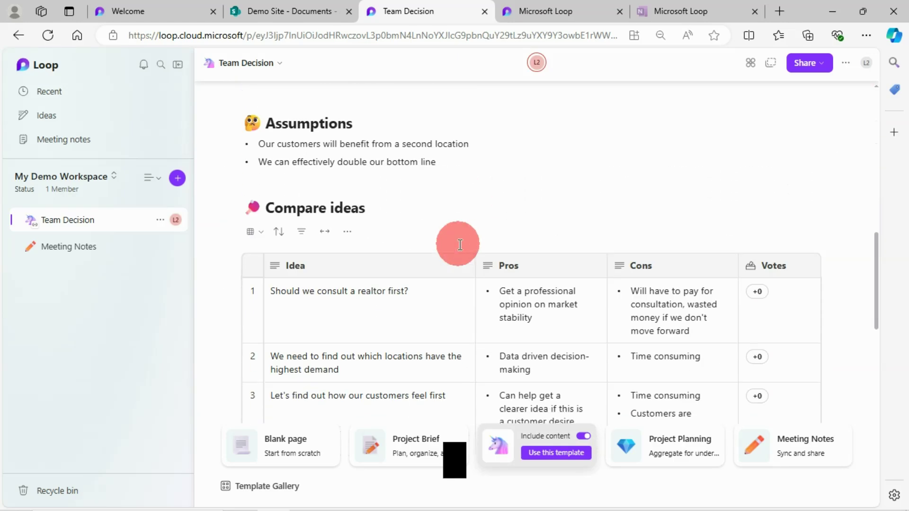
scroll(460, 244, down, 9)
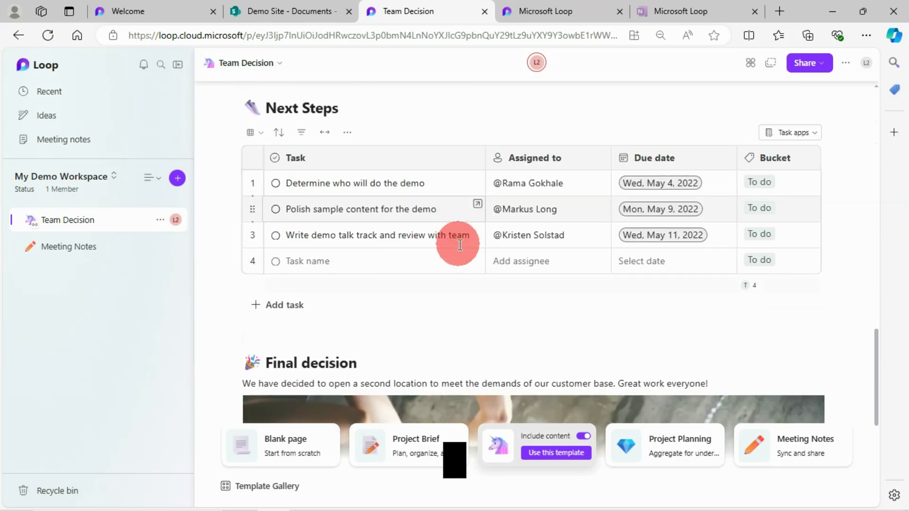
scroll(460, 244, down, 6)
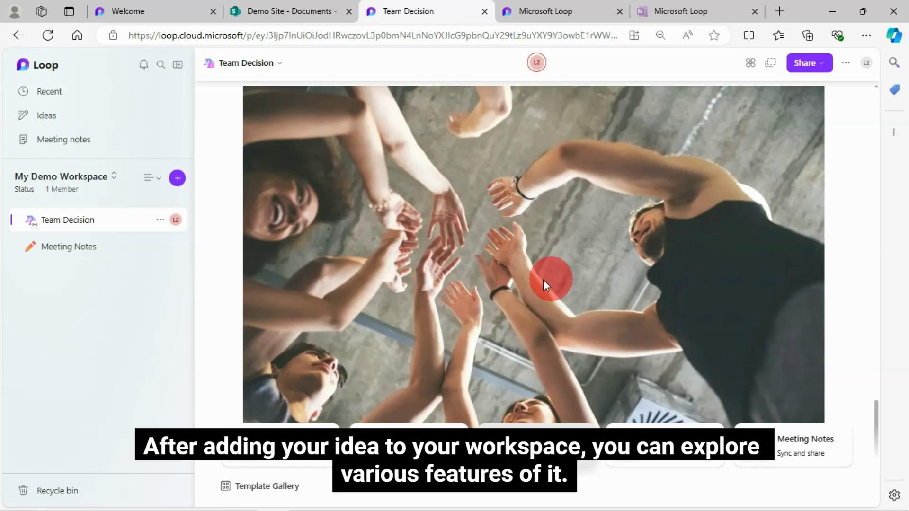
scroll(293, 269, up, 2)
scroll(385, 315, up, 10)
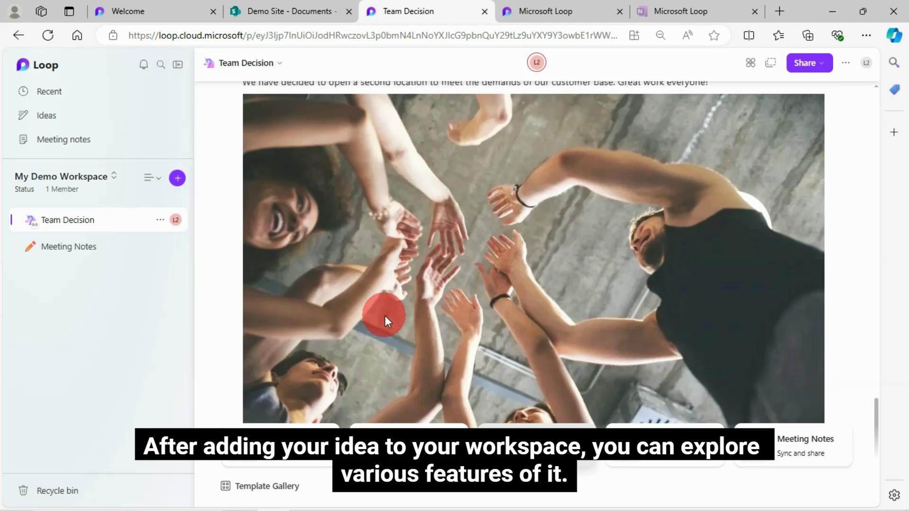
scroll(384, 310, up, 4)
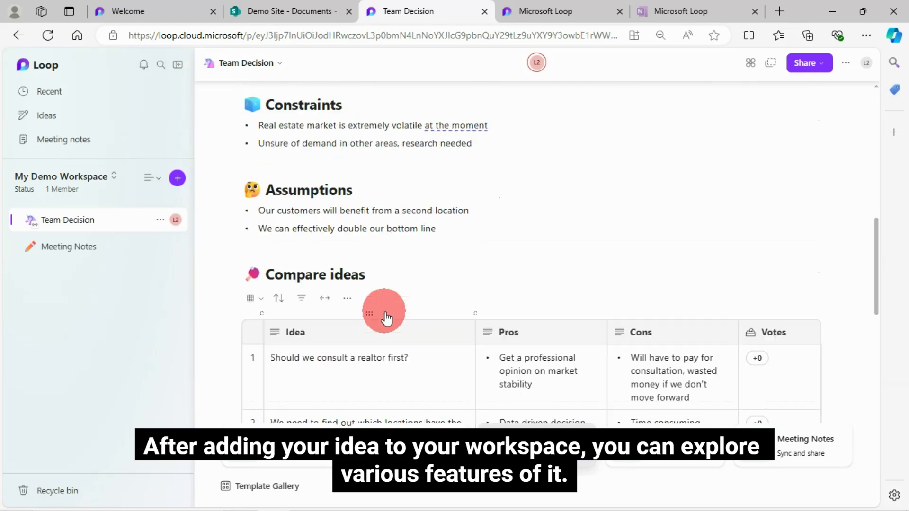
scroll(374, 317, down, 1)
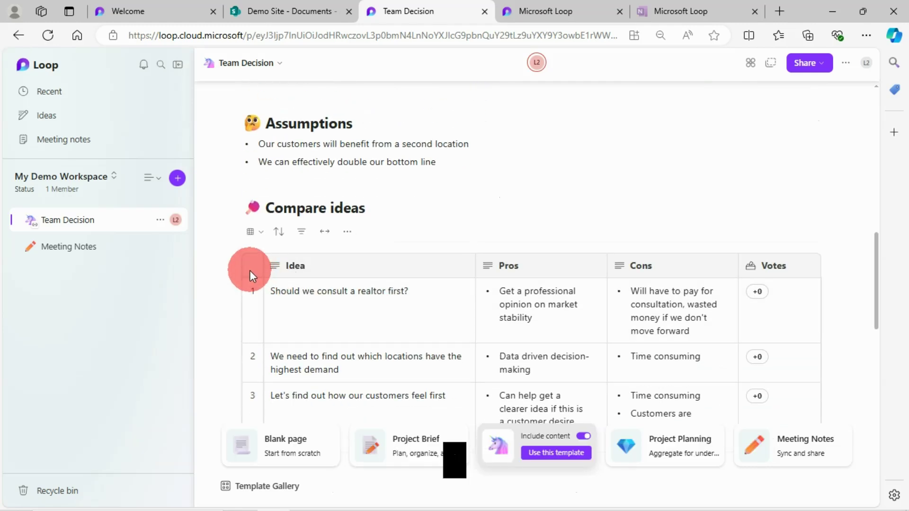
click(248, 234)
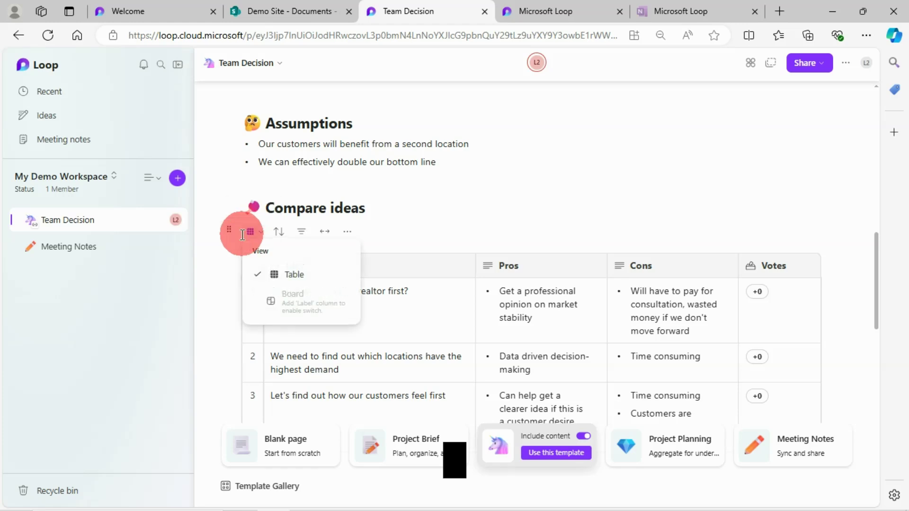
click(541, 202)
Create a Loop component from the Compare ideas heading and look over the table beneath it
click(228, 213)
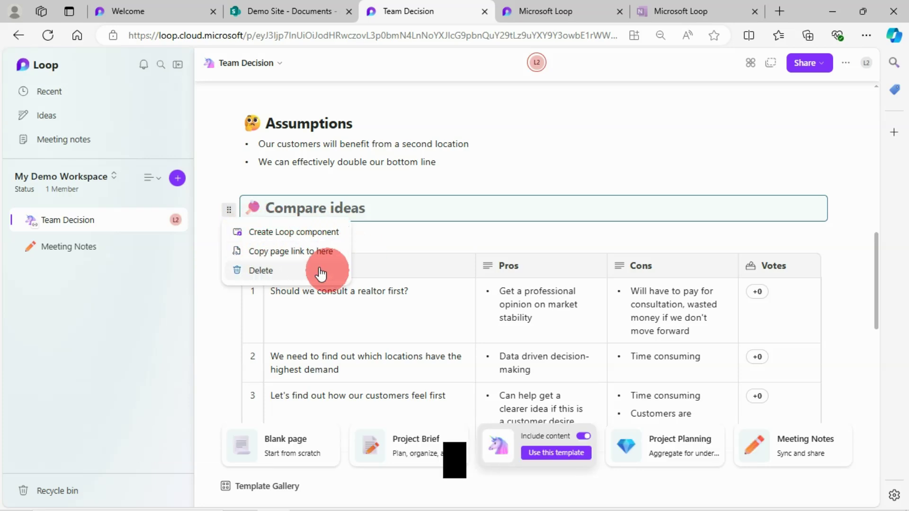
click(293, 240)
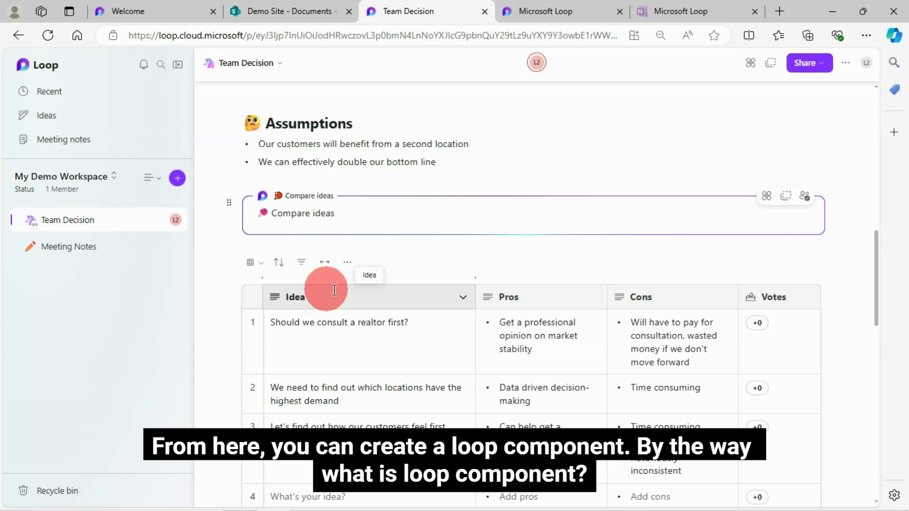
scroll(452, 312, down, 2)
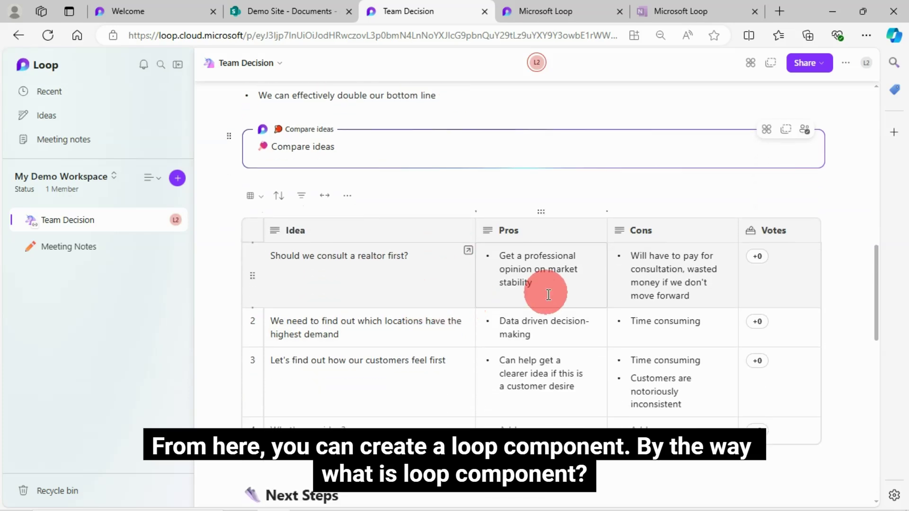
scroll(332, 336, down, 2)
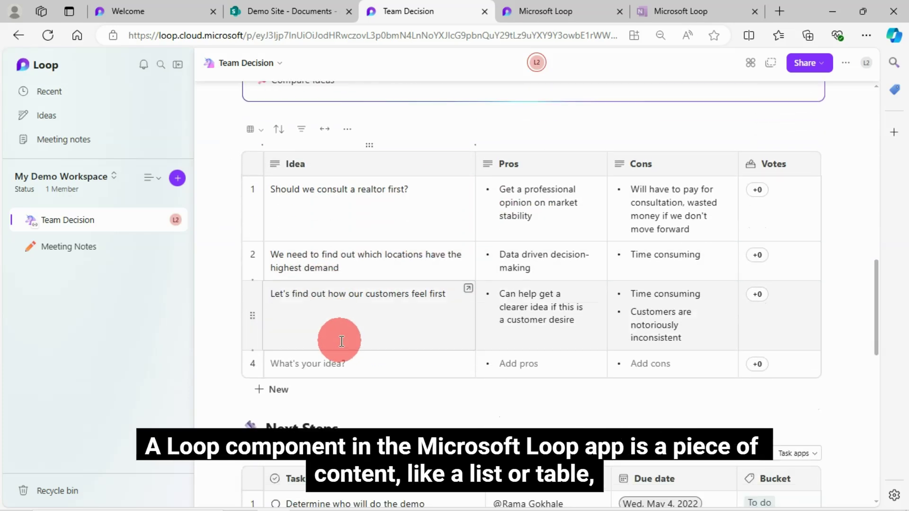
scroll(370, 319, up, 4)
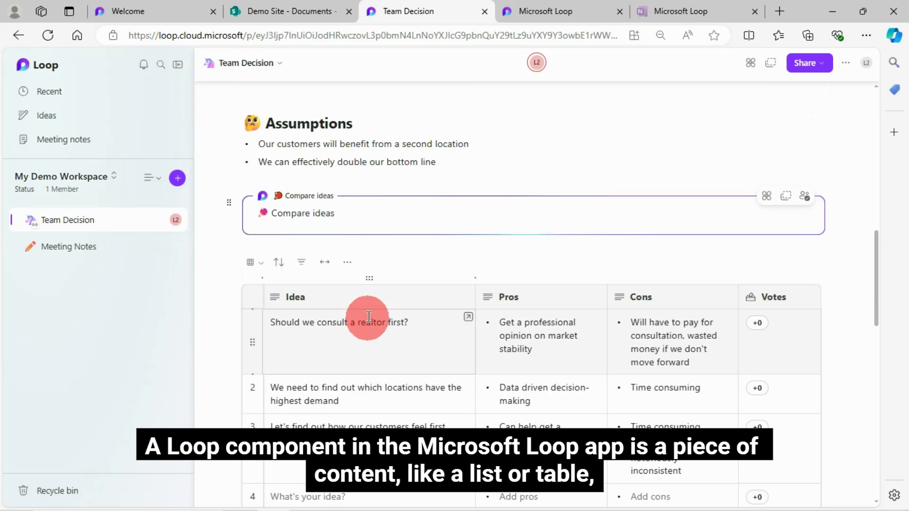
Switch to the Demo Site in SharePoint, launch Outlook from its Microsoft 365 apps and start a new email
click(301, 11)
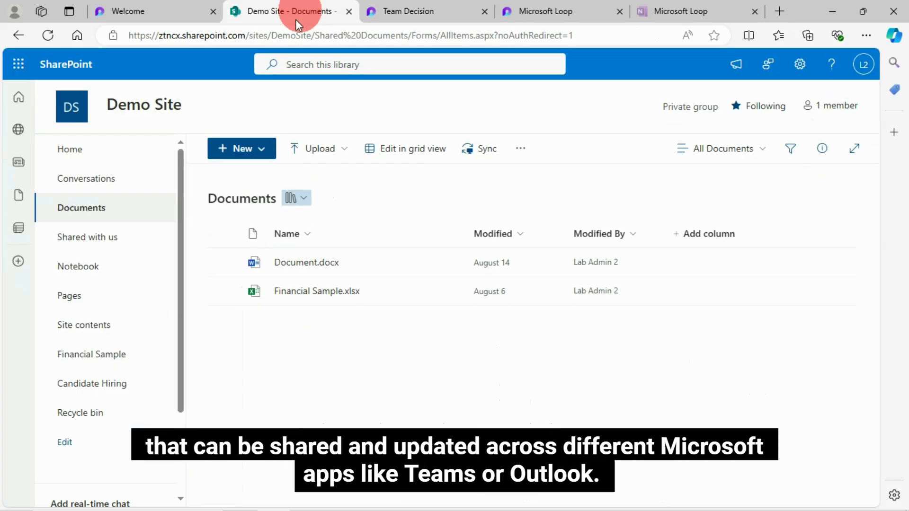
click(20, 66)
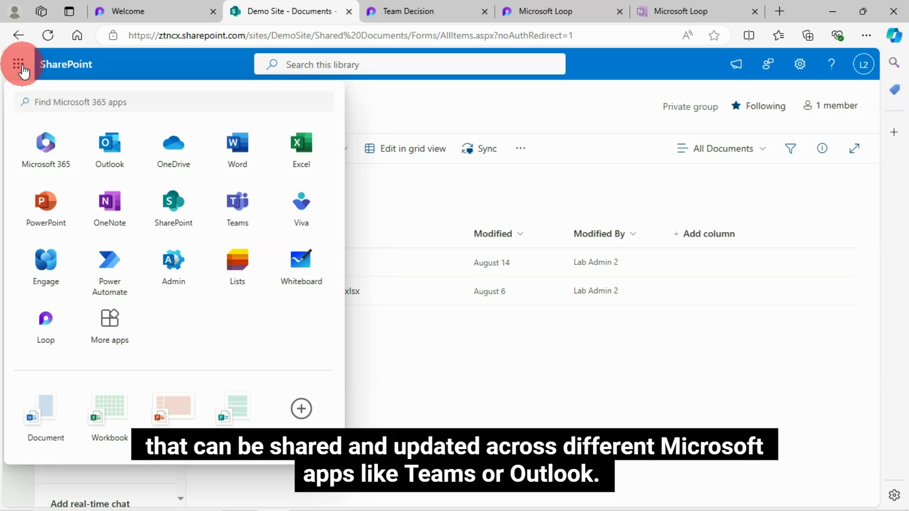
click(121, 148)
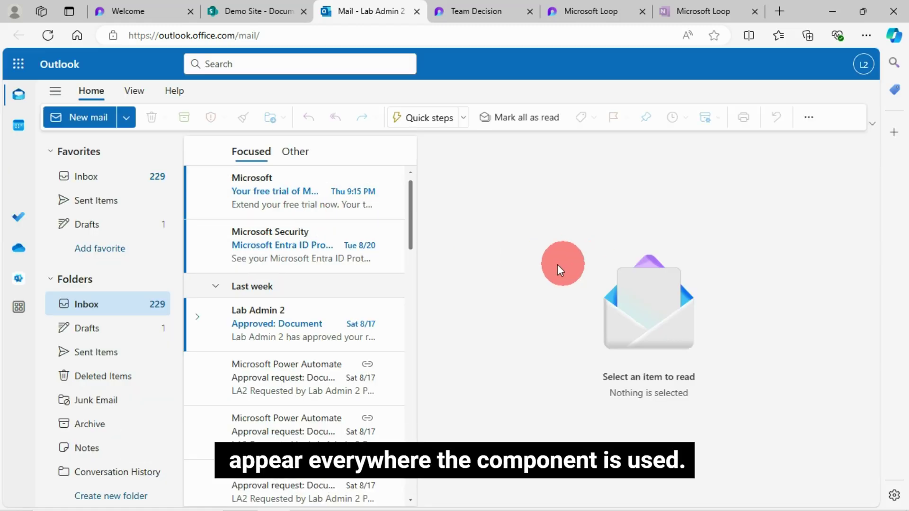
click(97, 119)
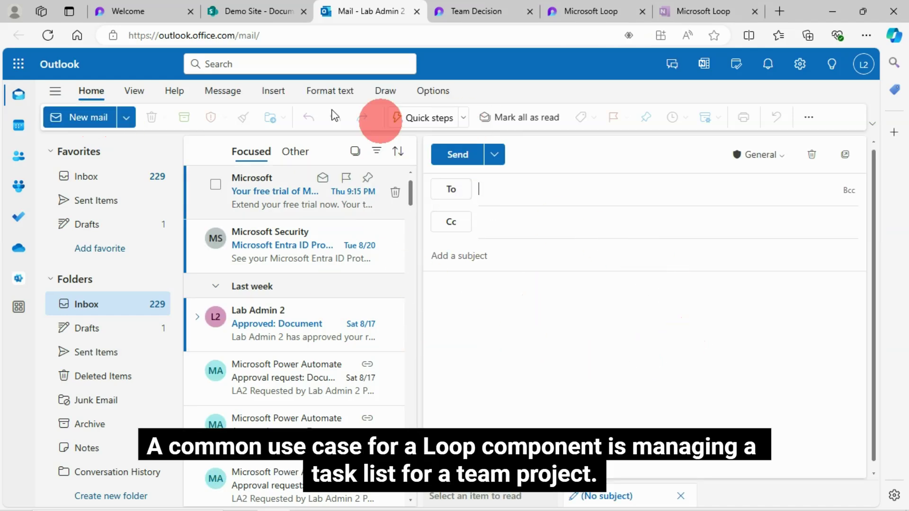
Return to the Team Decision page in Loop and check the options of the Compare ideas component
click(148, 12)
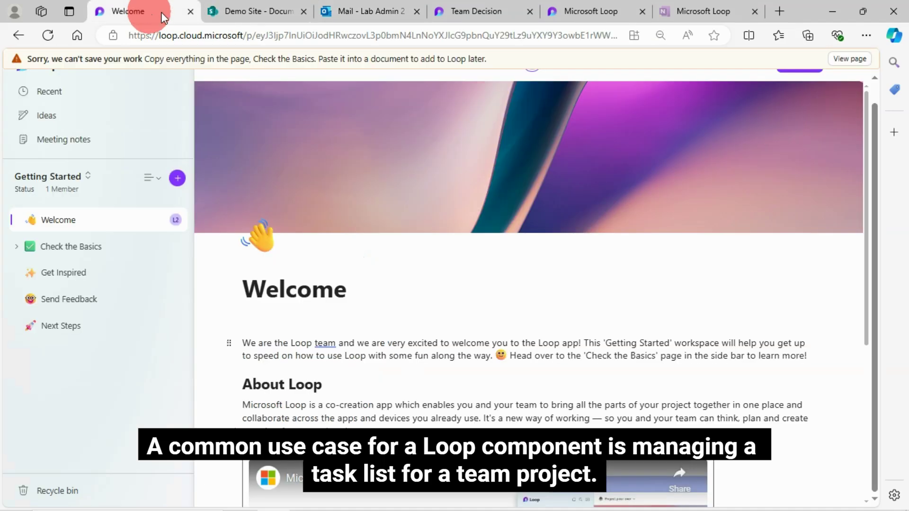
click(461, 12)
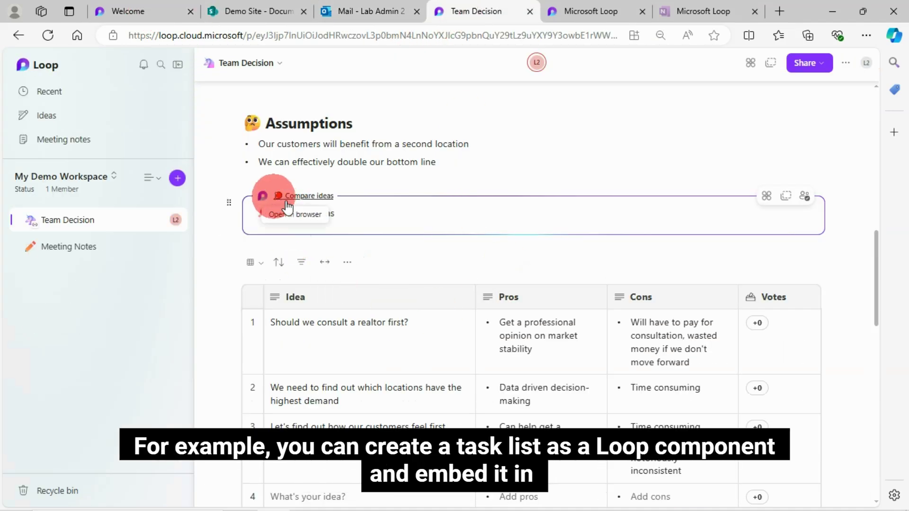
click(229, 204)
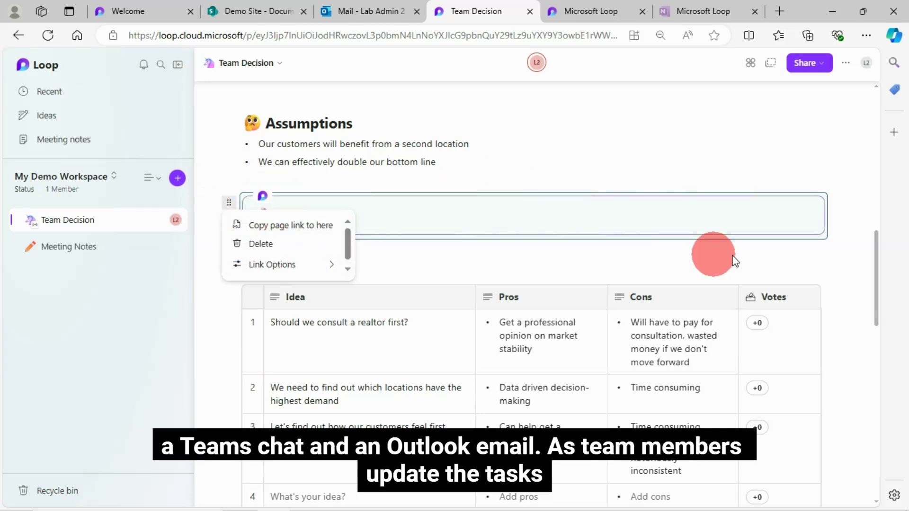
click(706, 127)
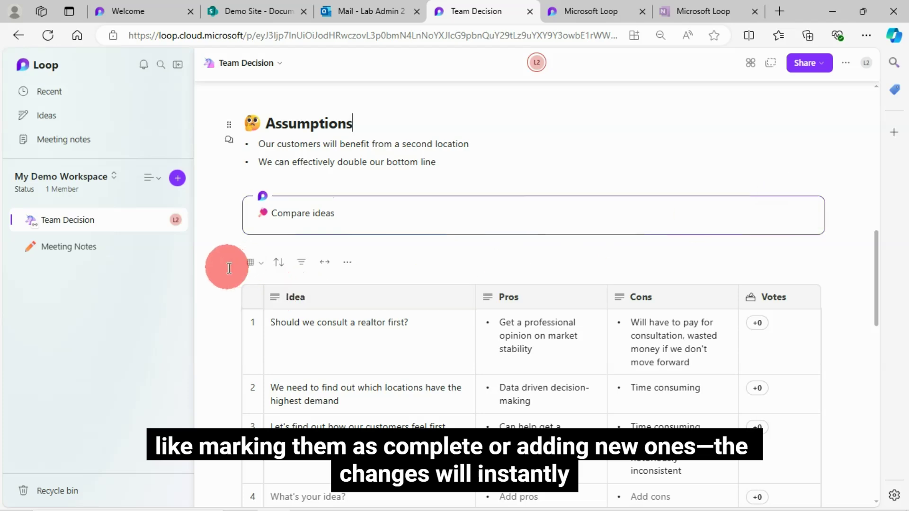
Create a Loop component from the table of ideas, pros, cons and votes below the Compare ideas component
scroll(225, 262, down, 2)
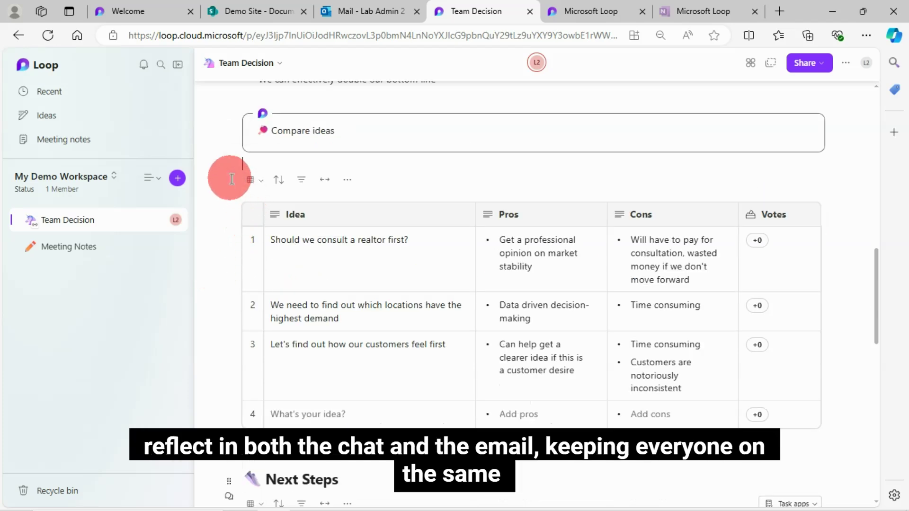
click(255, 179)
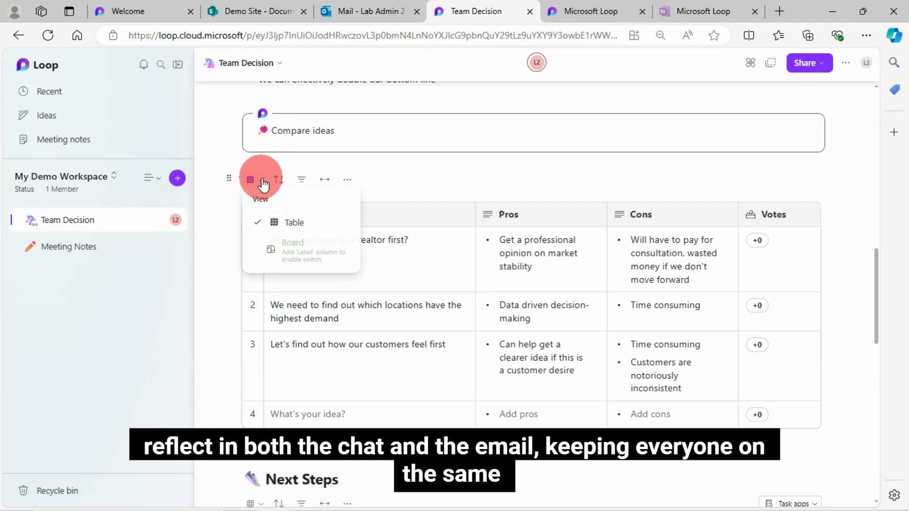
click(229, 179)
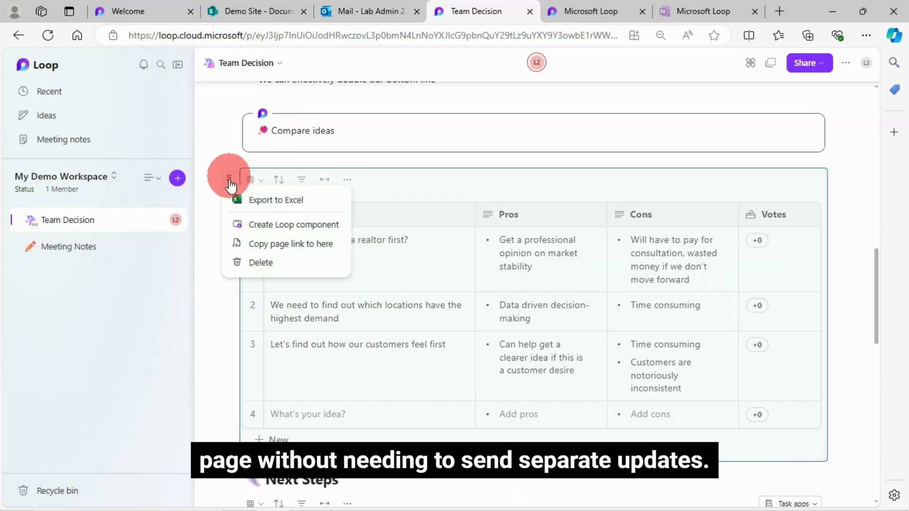
click(308, 242)
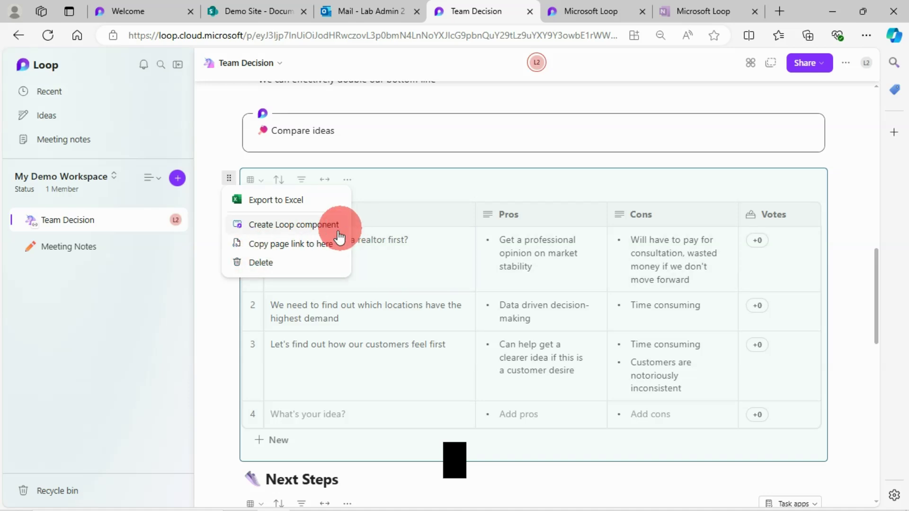
click(309, 231)
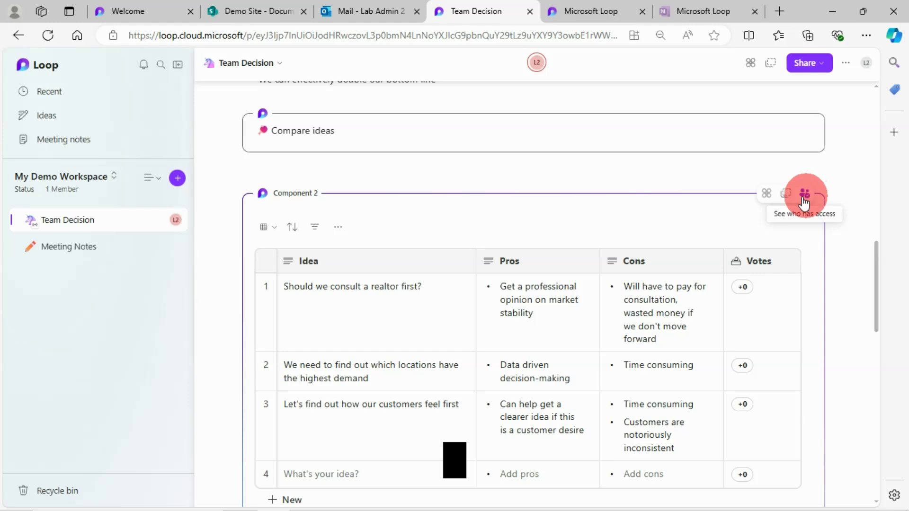
Copy the link of the table's Loop component, allowing the site to access the clipboard
click(785, 193)
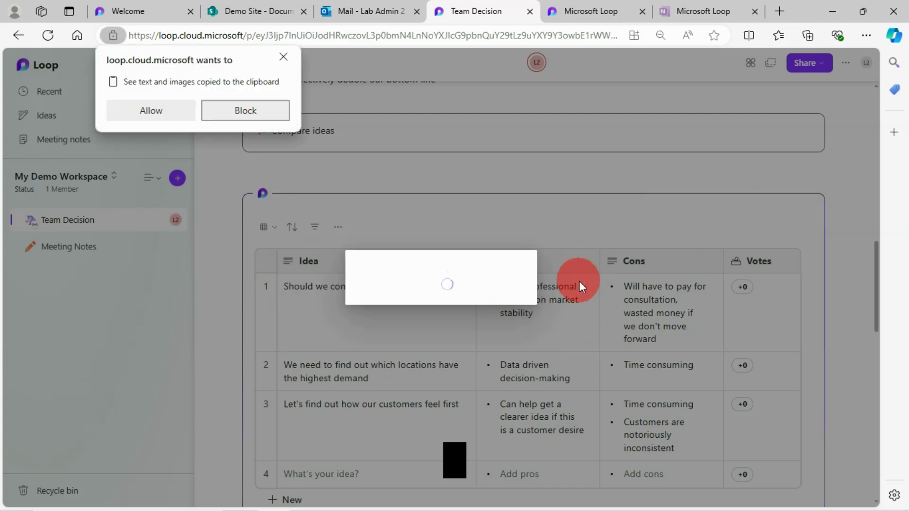
click(153, 112)
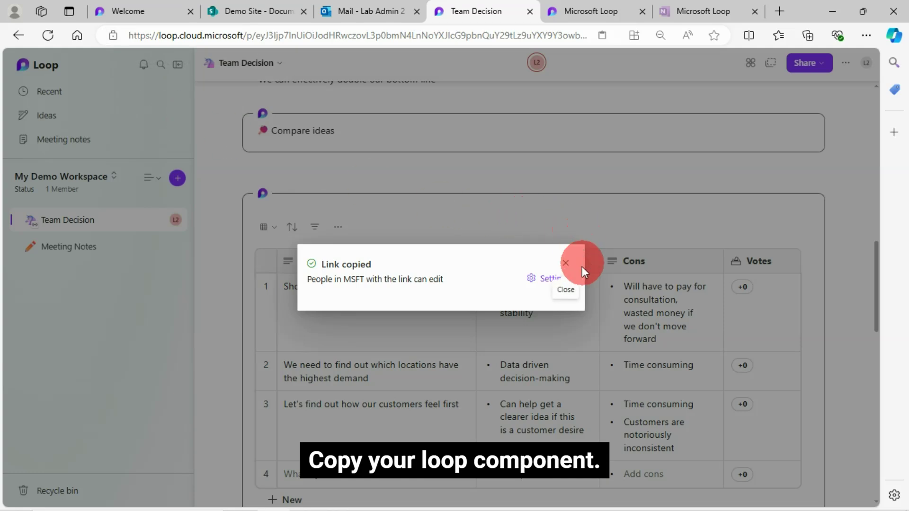
click(565, 263)
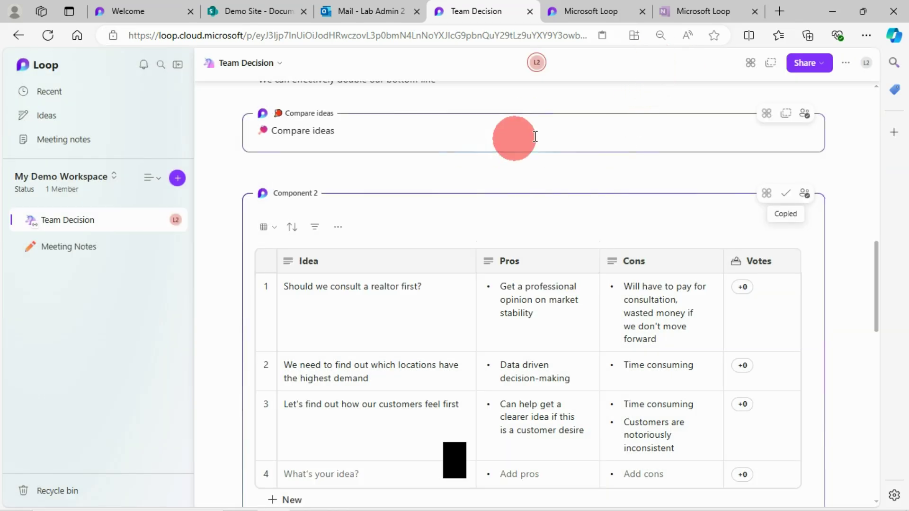
Switch to Outlook and paste the Loop component into the body of the new email, allowing clipboard access
click(364, 10)
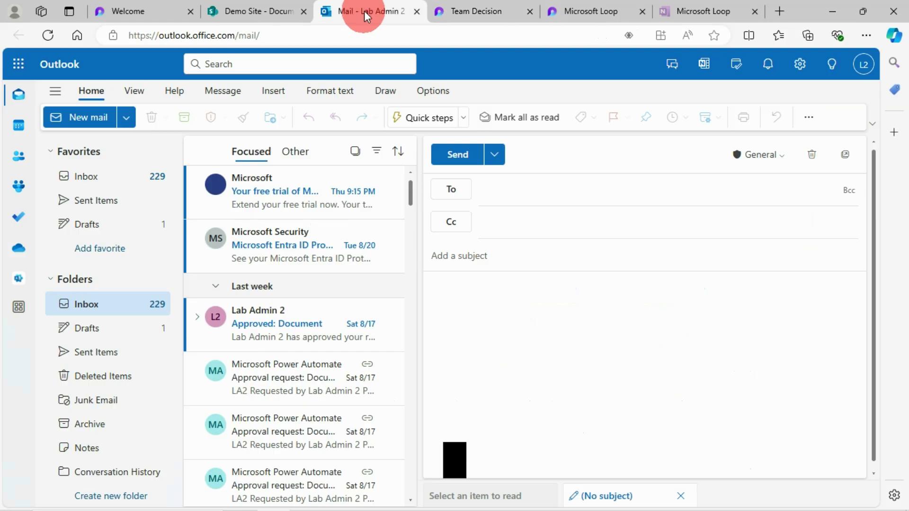
click(484, 315)
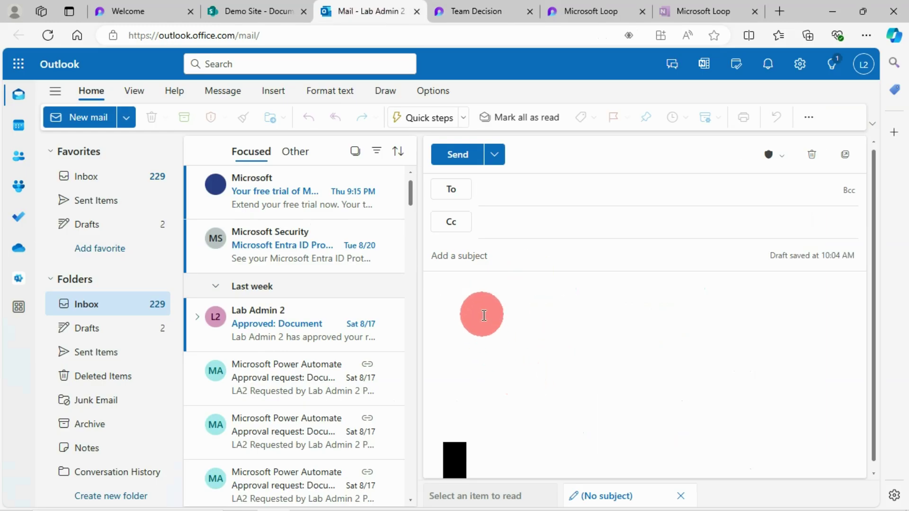
key(ctrl+v)
click(151, 112)
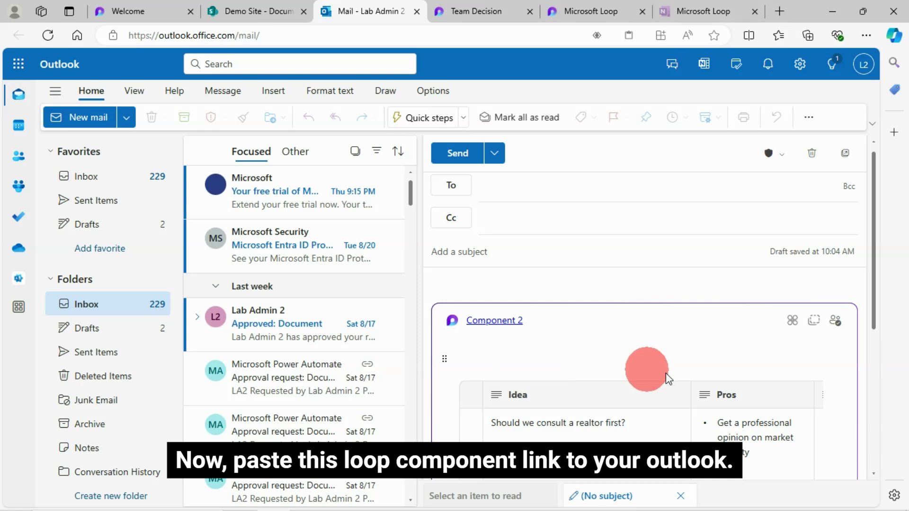
Fill row 4 of the component in the email with the idea "This is test idea" and the pro "Test"
scroll(731, 396, down, 5)
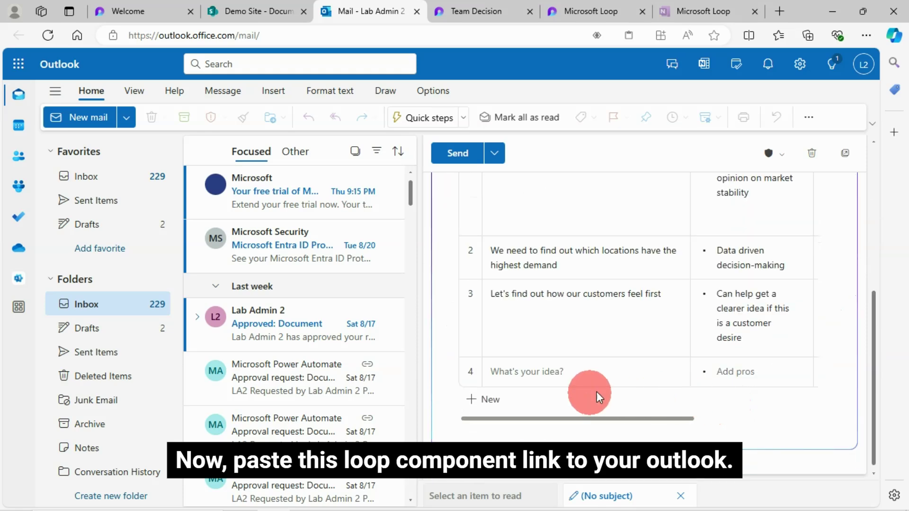
drag(672, 419, 564, 402)
click(528, 374)
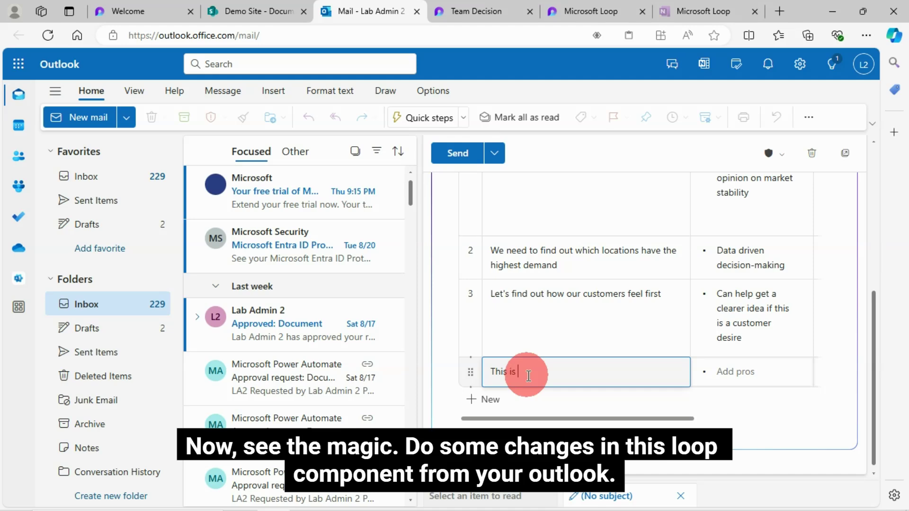
text(This is test idea)
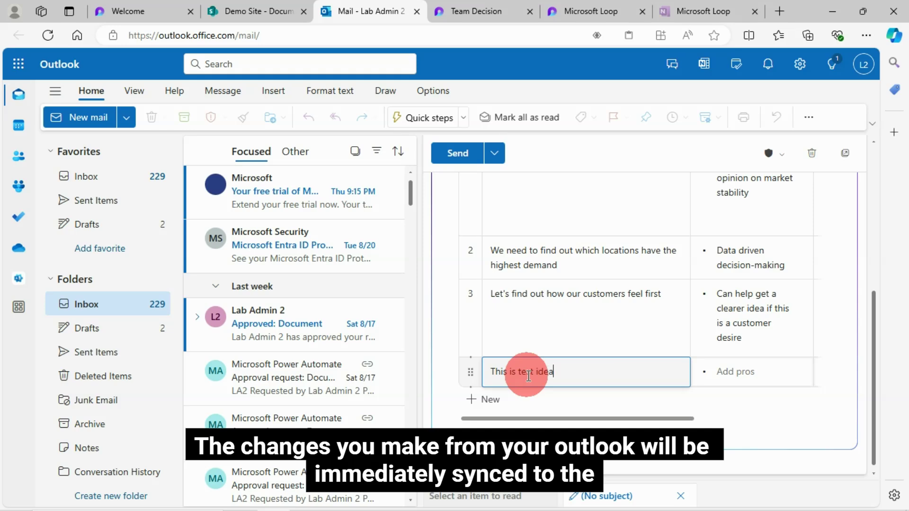
click(745, 373)
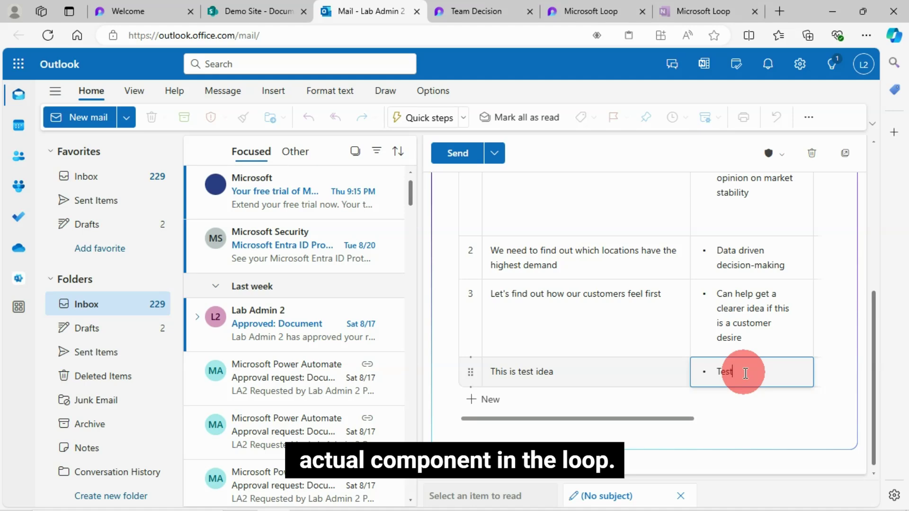
click(633, 374)
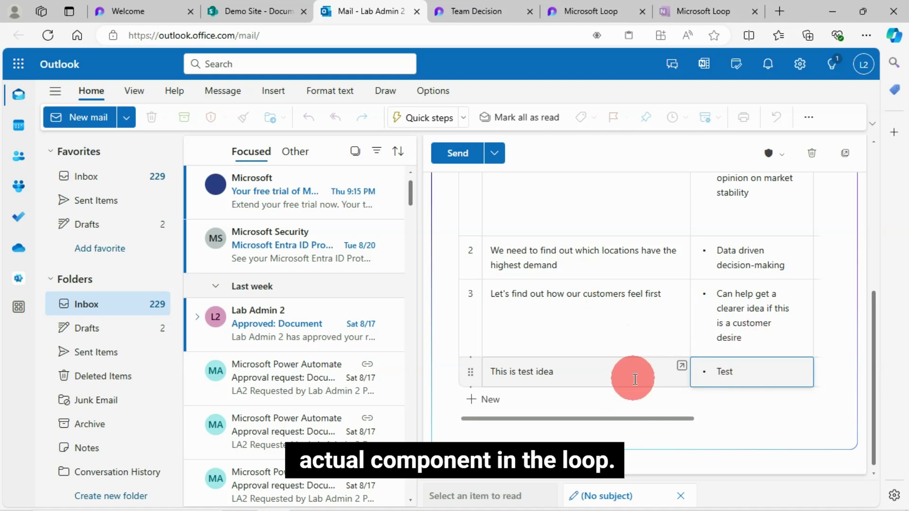
Add a vote to each of the four ideas in the email's component table
drag(675, 419, 780, 419)
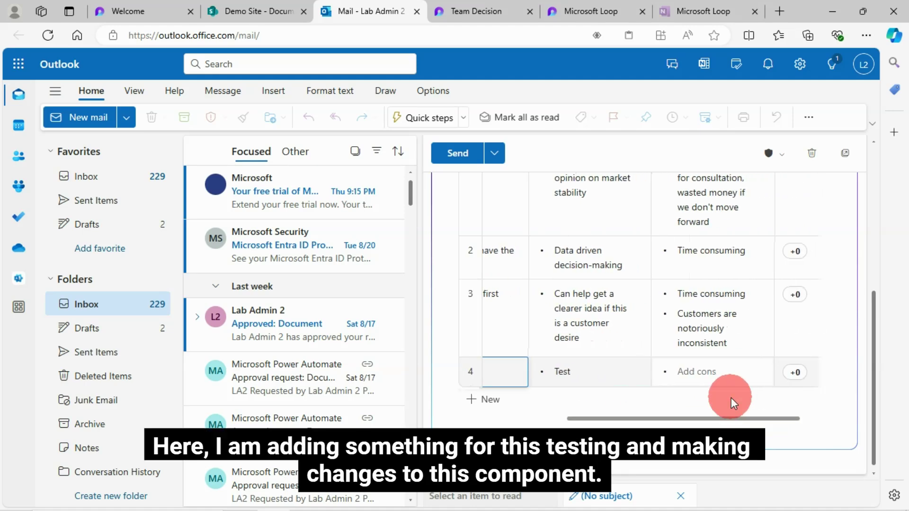
click(706, 373)
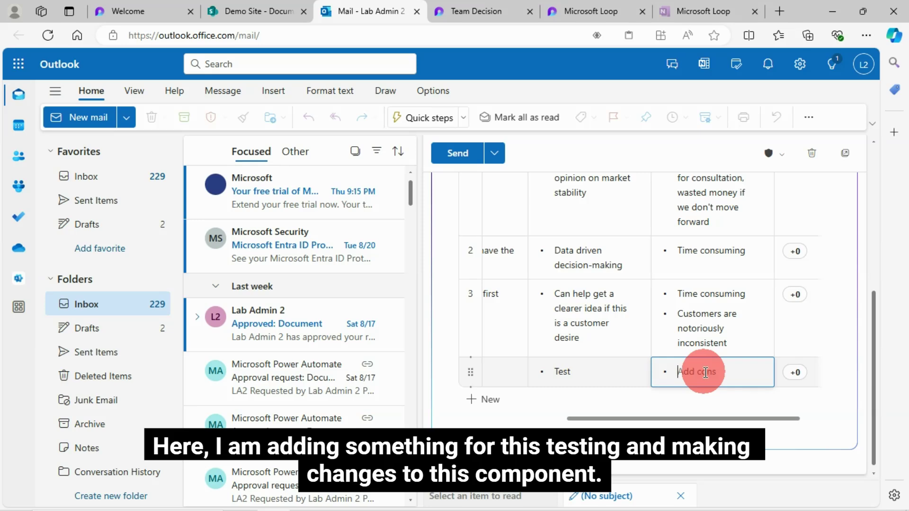
scroll(786, 247, up, 3)
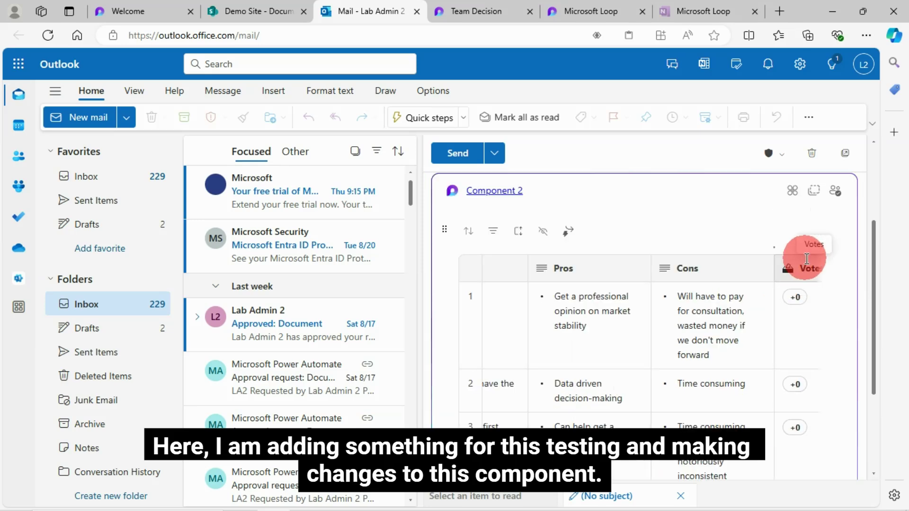
click(800, 301)
click(762, 298)
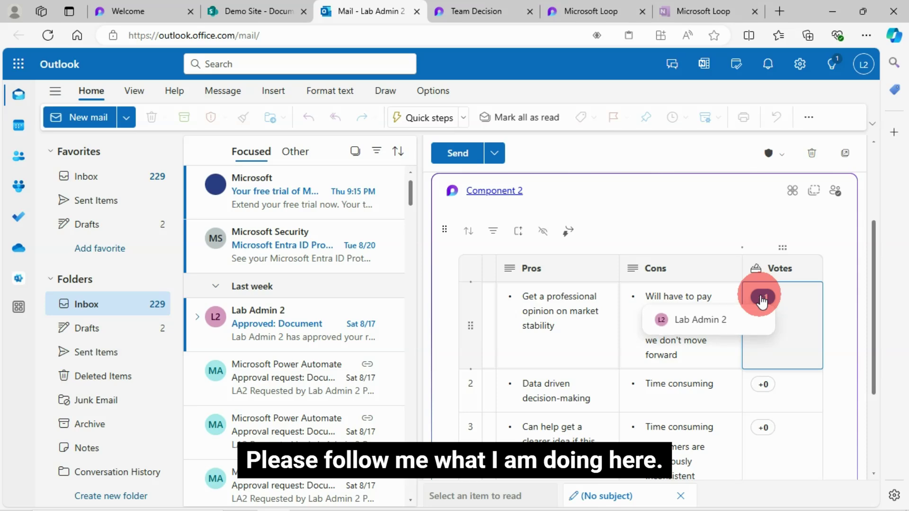
click(764, 385)
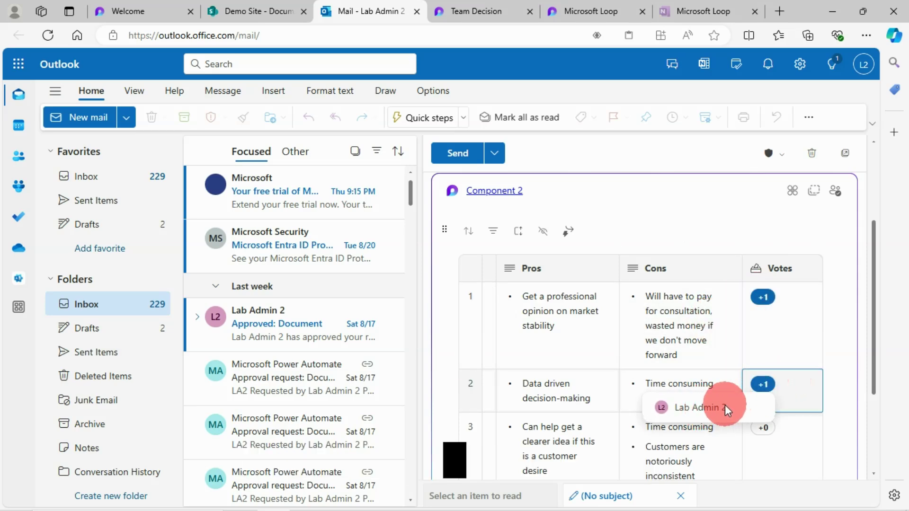
scroll(779, 355, down, 3)
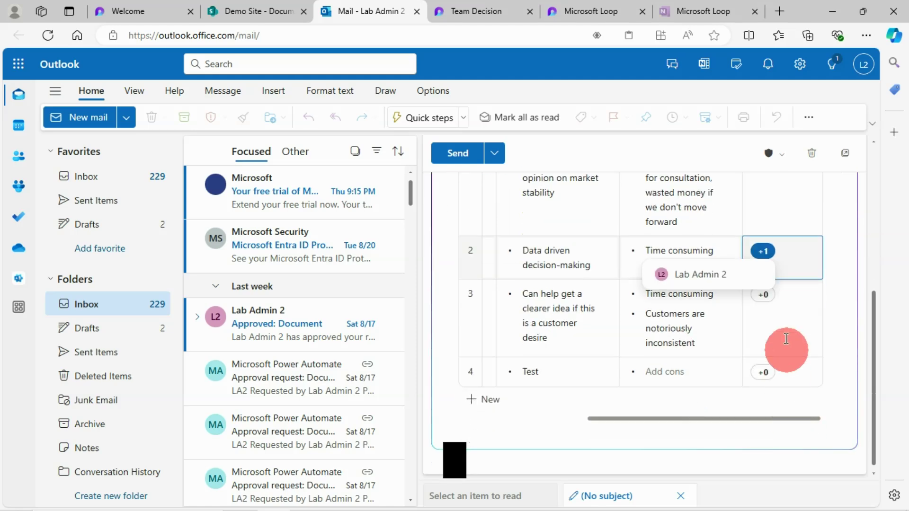
click(769, 295)
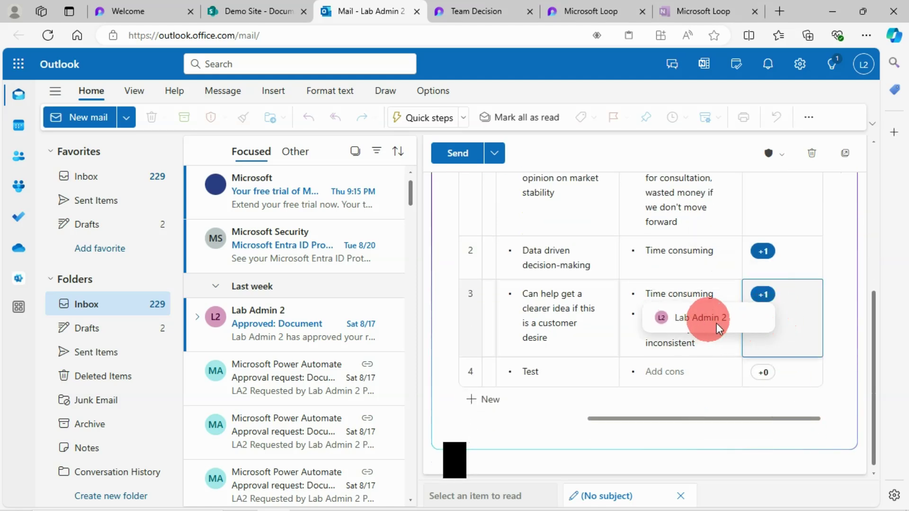
click(766, 373)
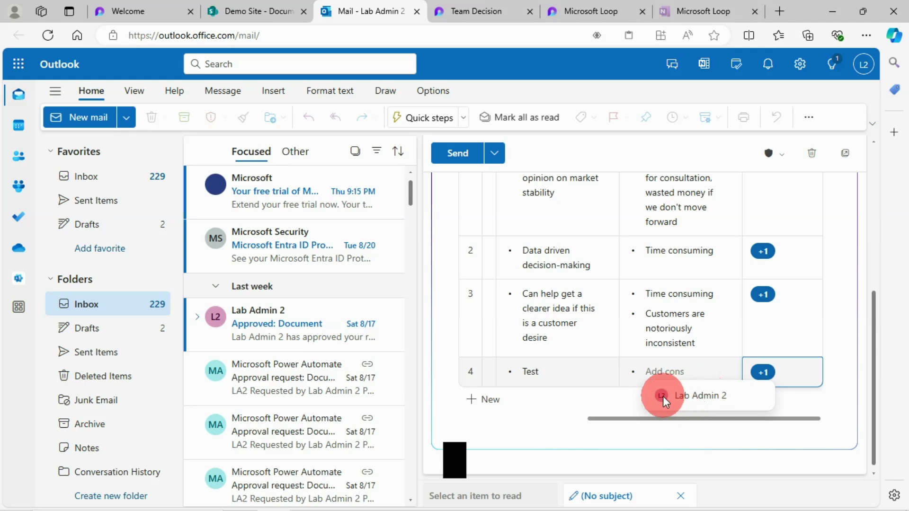
Enter "Demo" as the con for the test idea in row 4
click(684, 302)
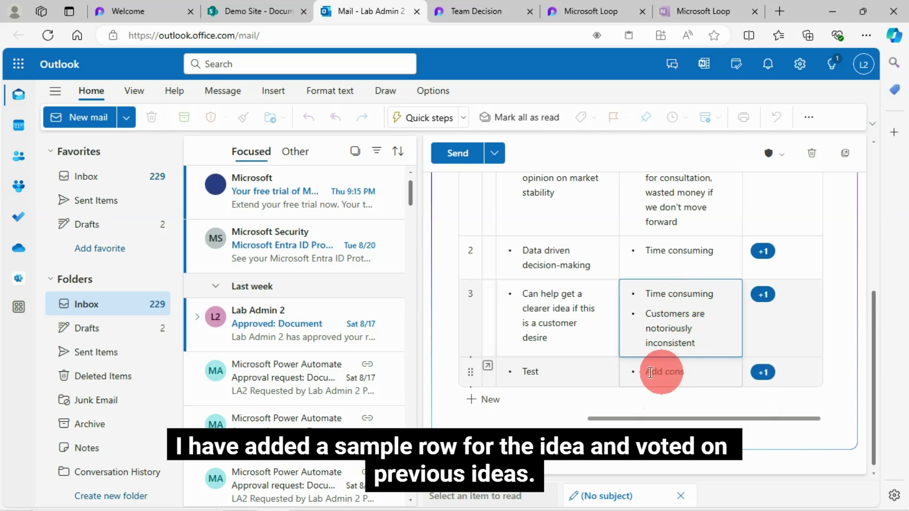
click(670, 371)
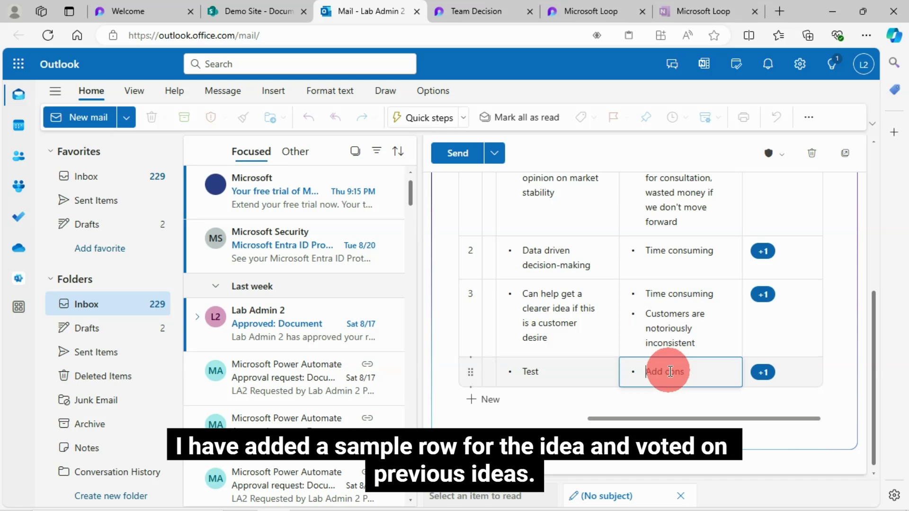
text(De)
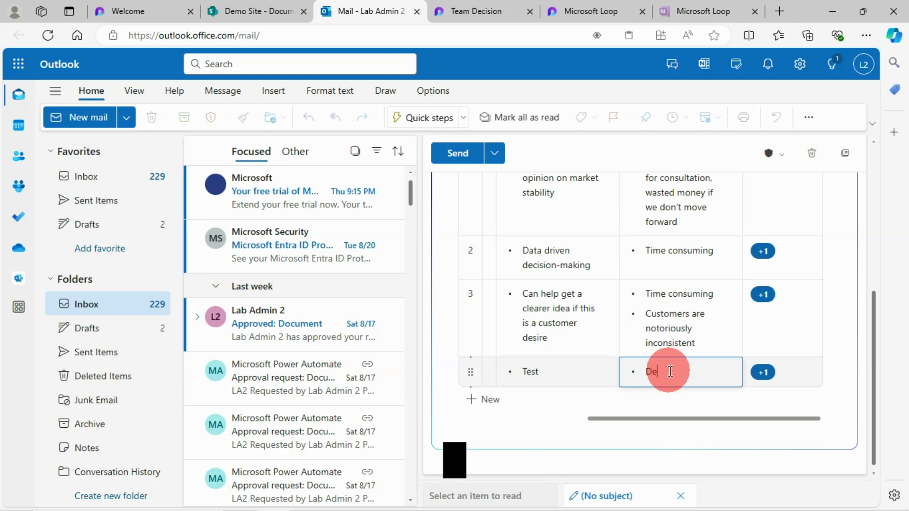
text(mo)
click(569, 323)
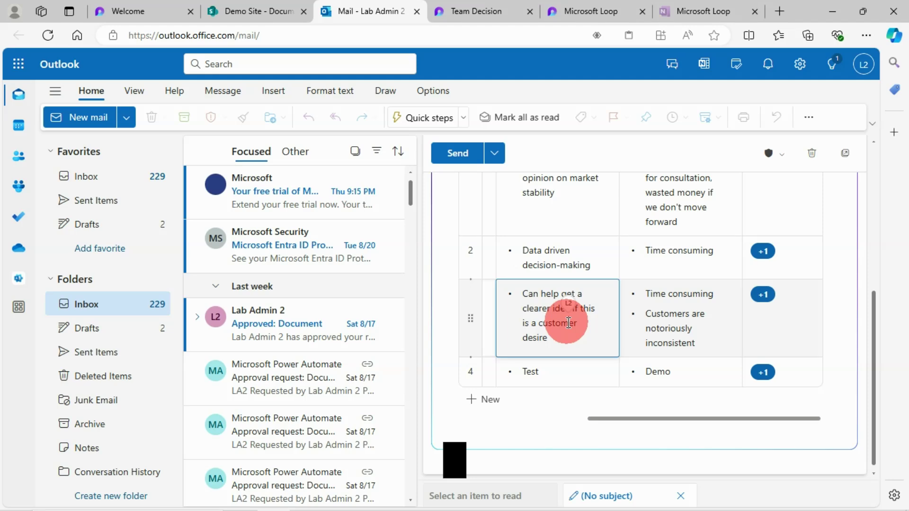
Switch to the Team Decision page in Loop and check the table component for the row and votes added in Outlook
drag(594, 416, 471, 413)
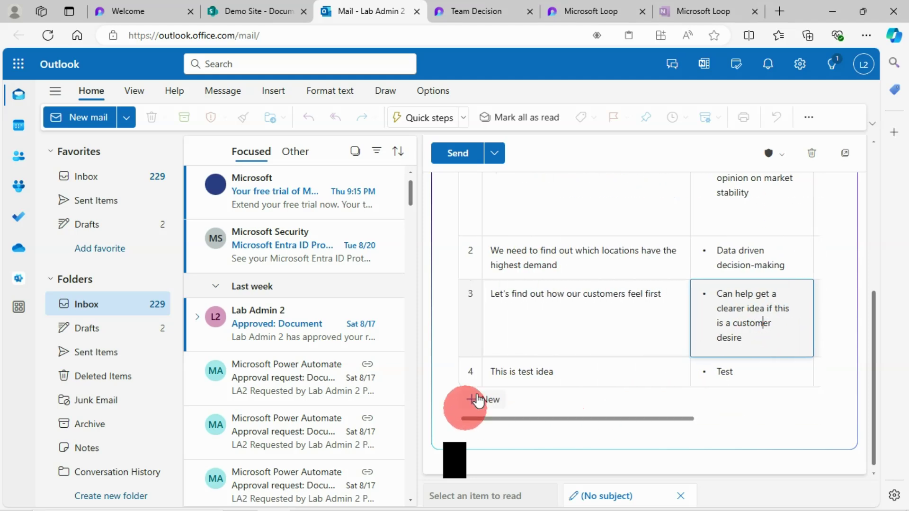
click(466, 12)
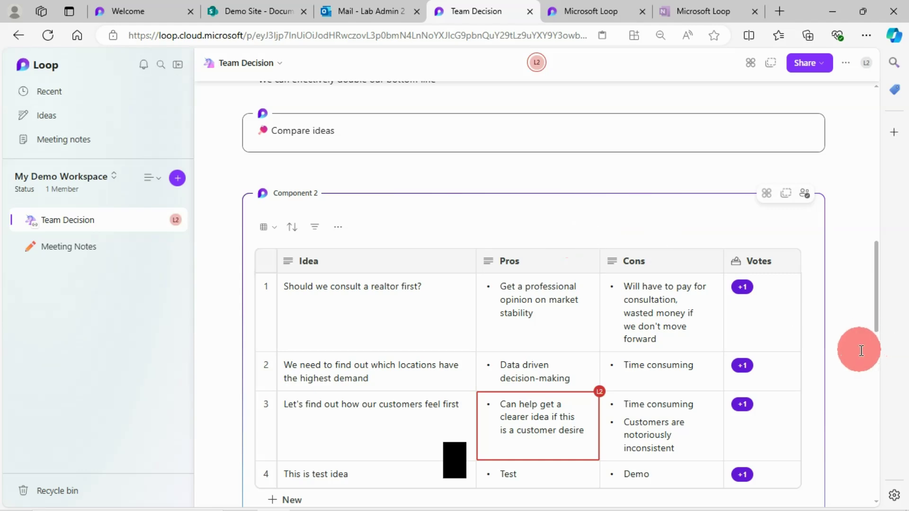
click(742, 289)
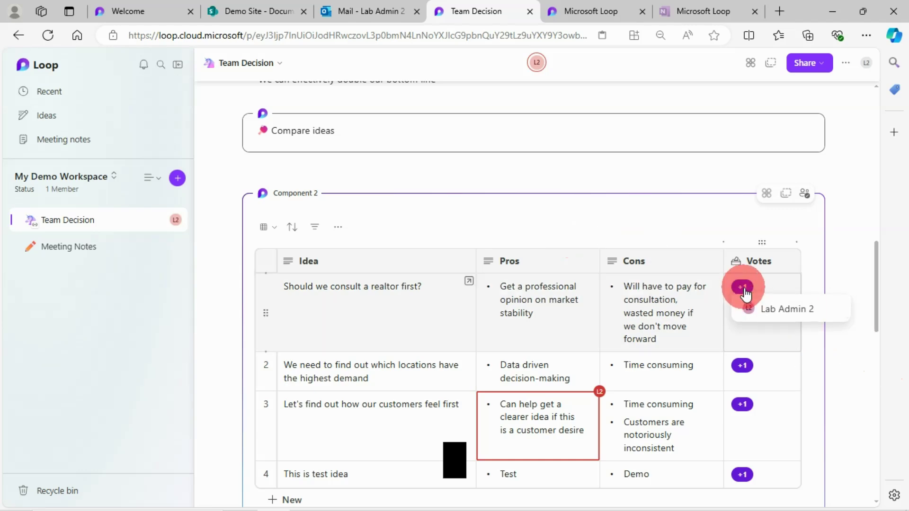
Review the idea rows and their votes in the Team Decision page's table component
click(743, 365)
scroll(745, 378, down, 4)
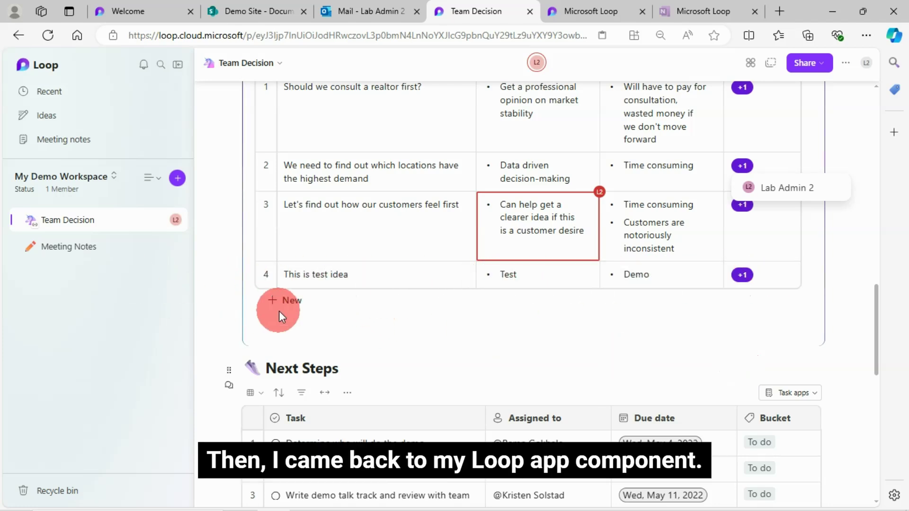
scroll(391, 299, up, 1)
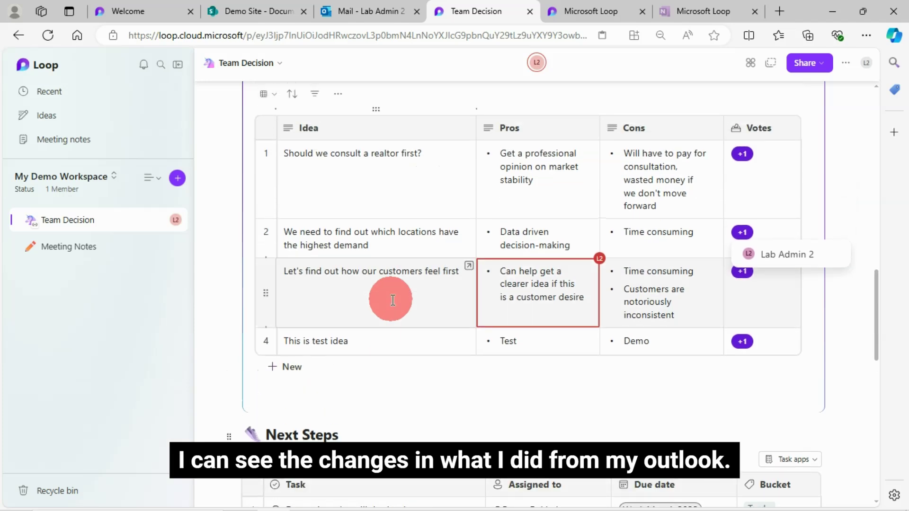
scroll(219, 253, up, 1)
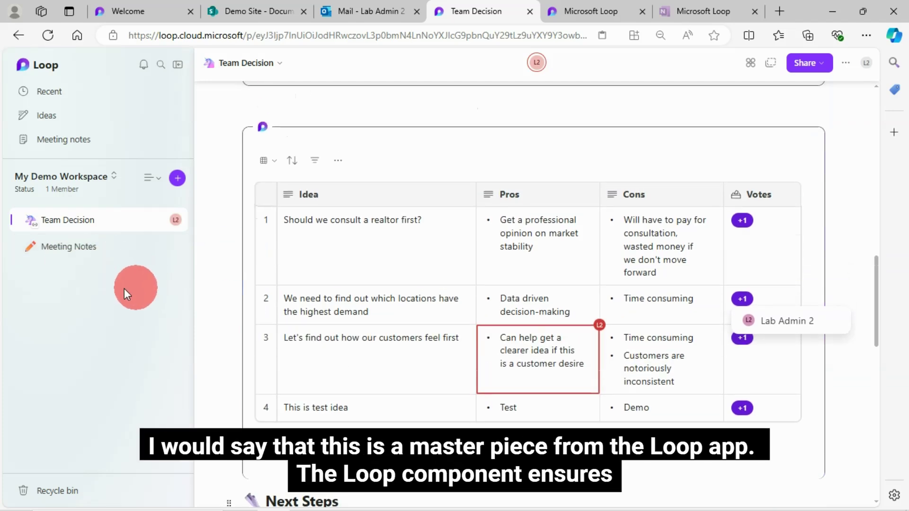
Open the Meeting Notes page and look through its content down to the Tasks table
click(78, 256)
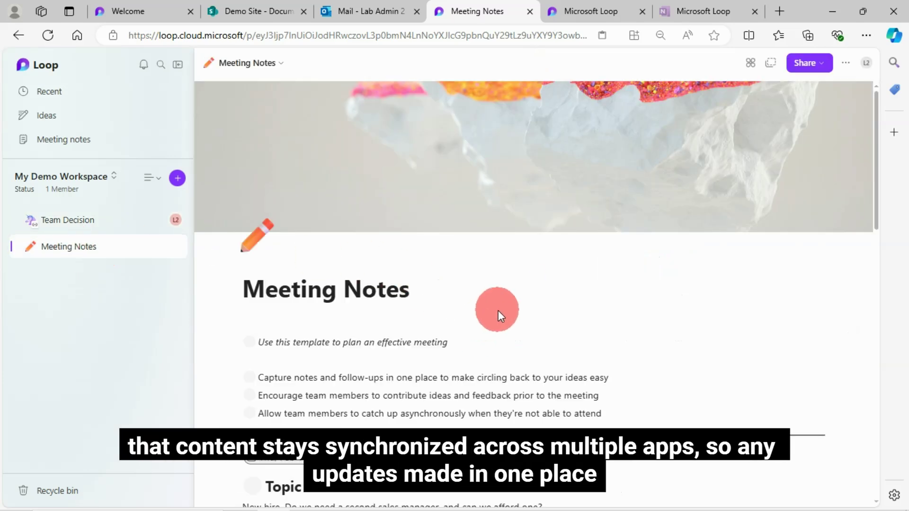
scroll(527, 339, down, 5)
scroll(528, 339, down, 12)
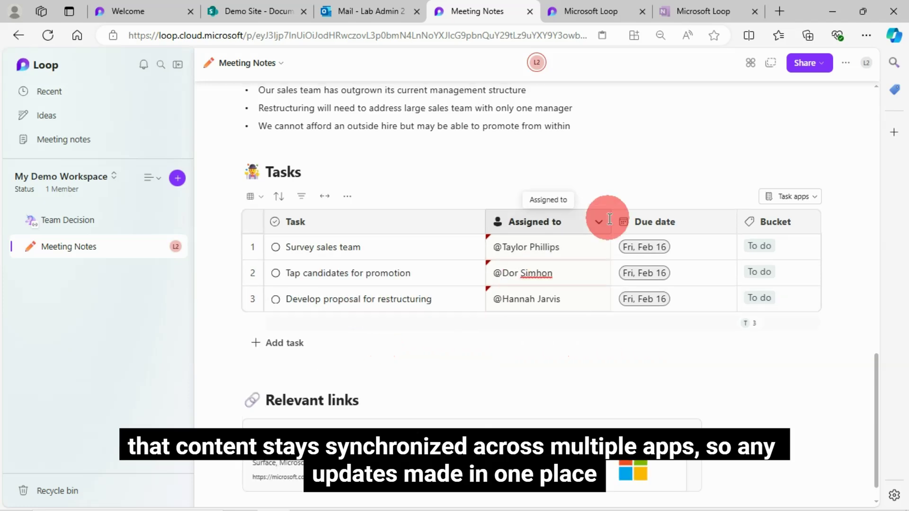
View Loop's general settings, close them, and look back through the Meeting Notes page up to the Attendees table
click(844, 66)
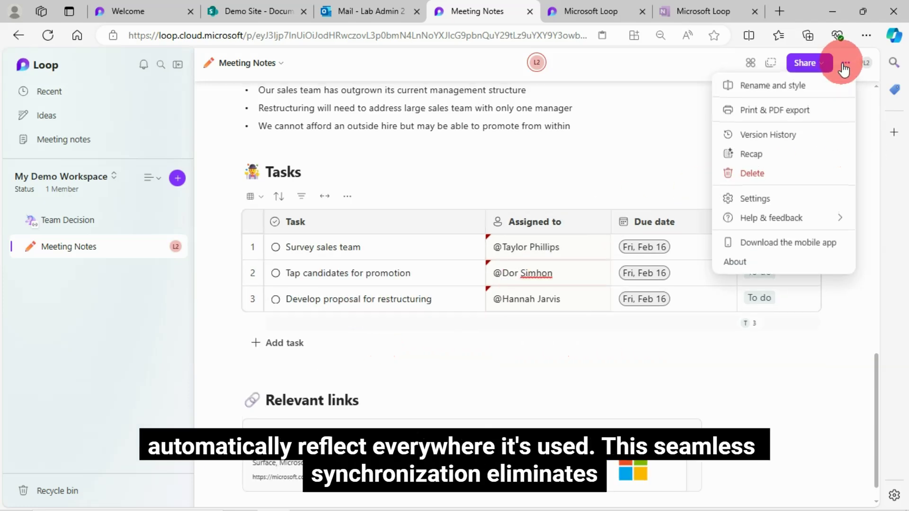
click(768, 202)
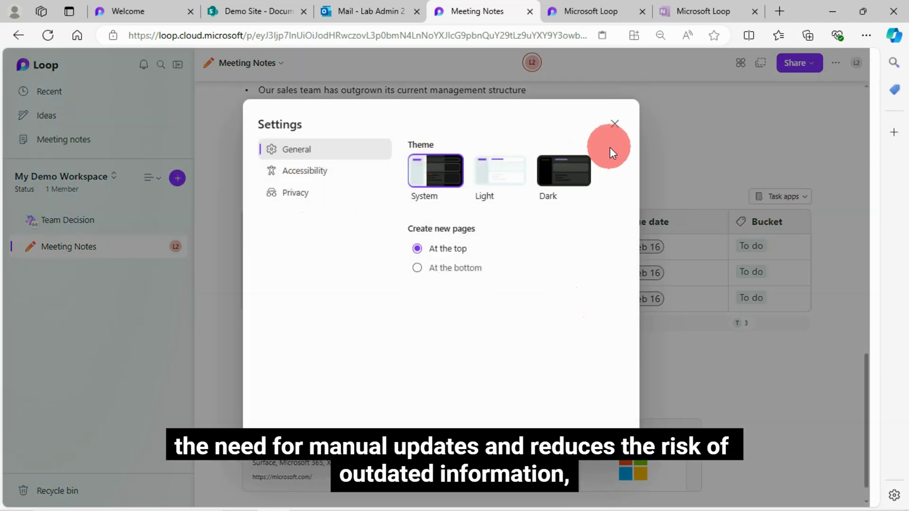
click(615, 127)
scroll(757, 341, down, 1)
scroll(785, 341, up, 4)
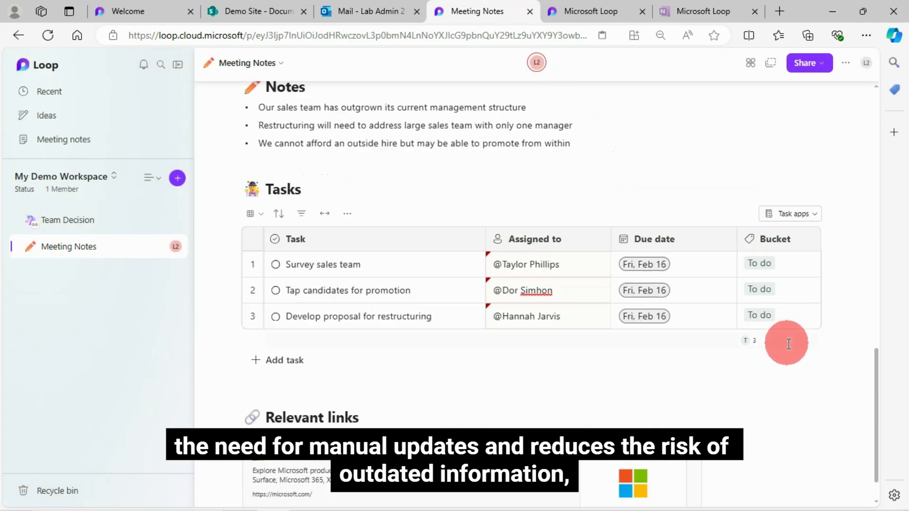
scroll(786, 341, up, 4)
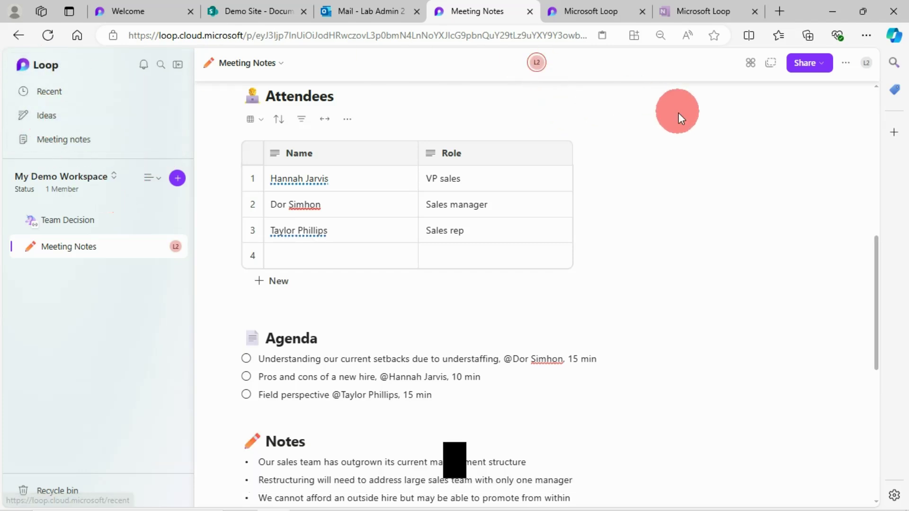
Switch to the SharePoint demo site and launch Microsoft Teams from its Microsoft 365 apps
click(283, 11)
click(19, 68)
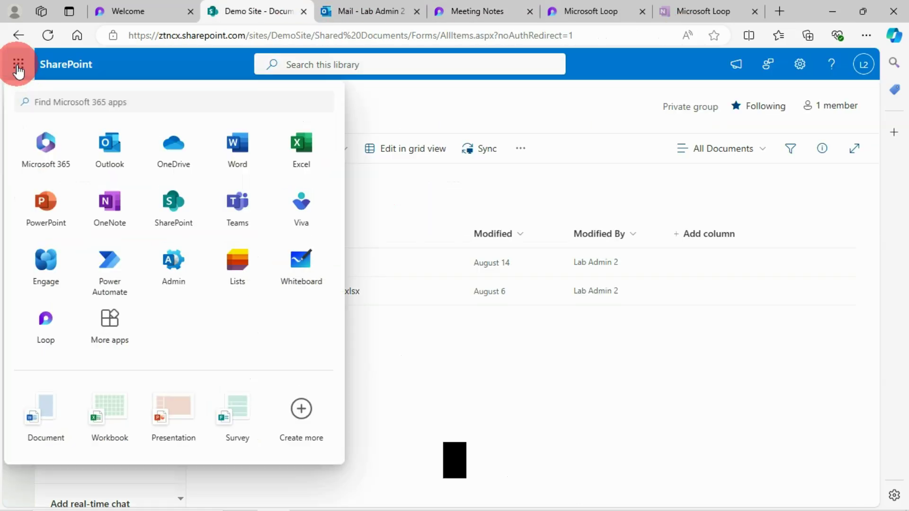
click(239, 200)
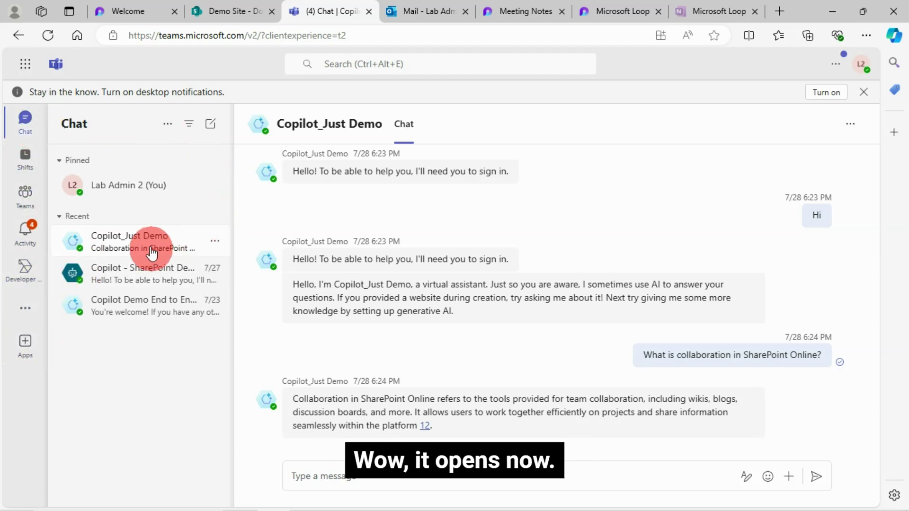
Paste the copied Component 2 Loop link into a message draft in your own Teams chat
click(131, 194)
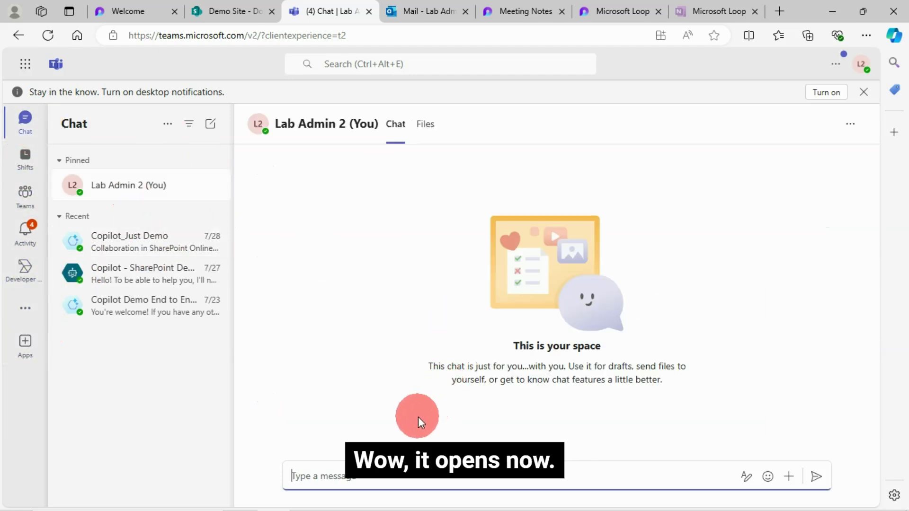
text(Loop component)
drag(384, 480, 271, 472)
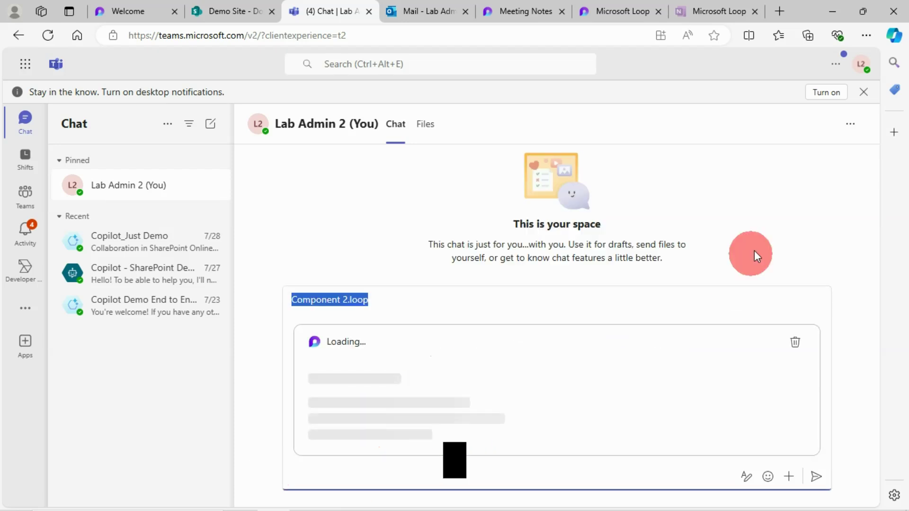
click(859, 212)
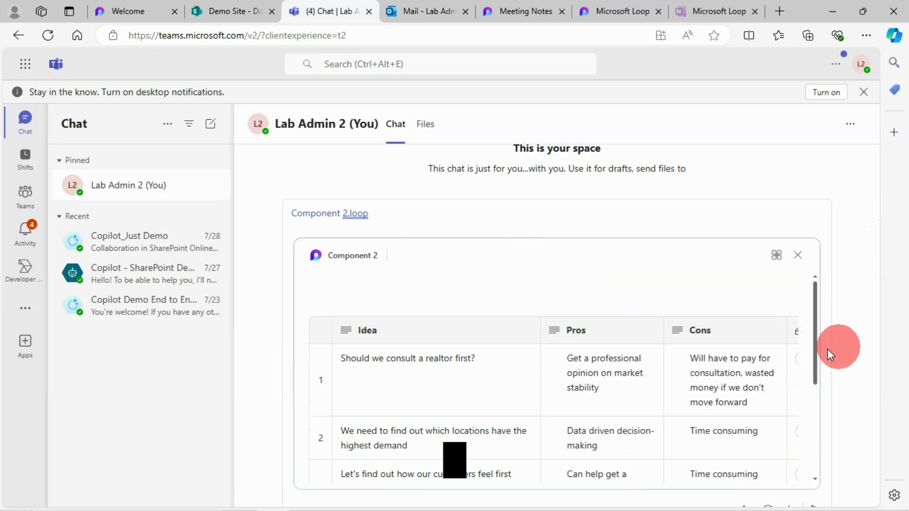
Add a new row to the component table in the chat with the idea "Idea added from Teams chat"
scroll(701, 362, down, 5)
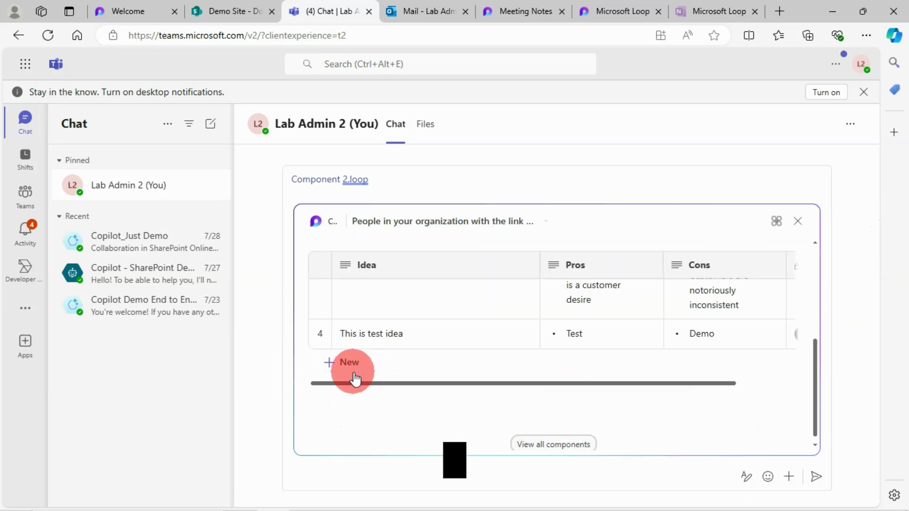
click(350, 365)
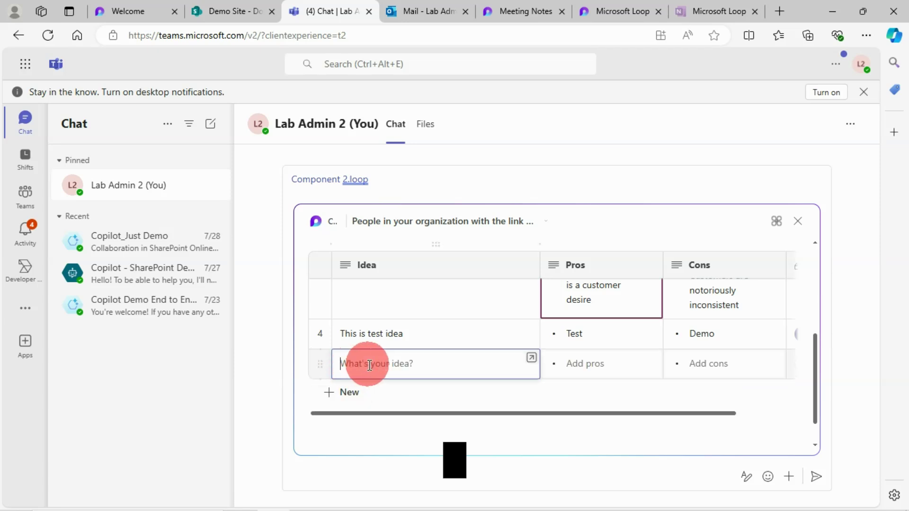
click(369, 365)
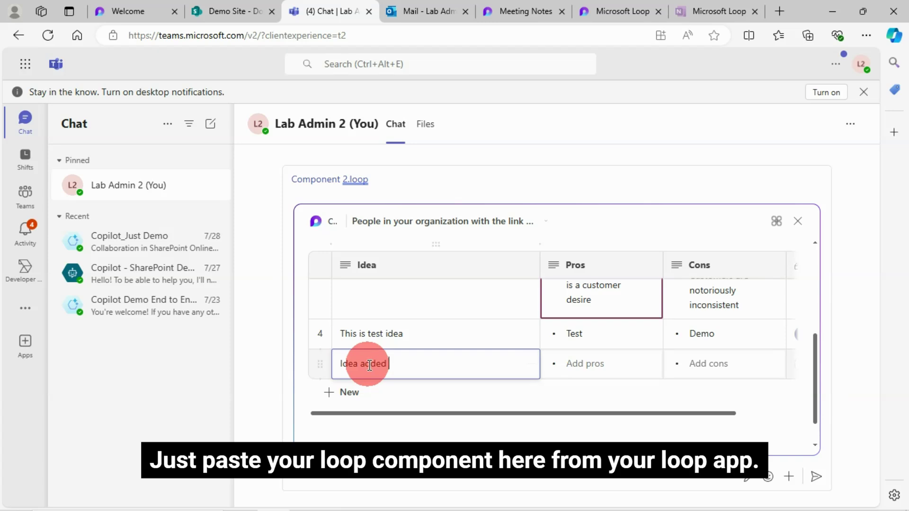
text(Idea added from Teams chat)
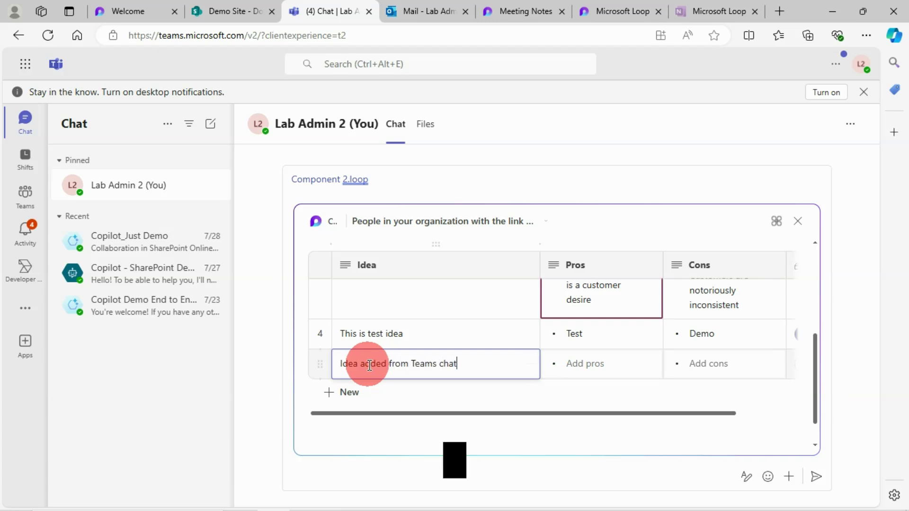
Enter the pro "Testing from Teams" and the con "Testing from teams demo" for the new idea in row 5
click(590, 369)
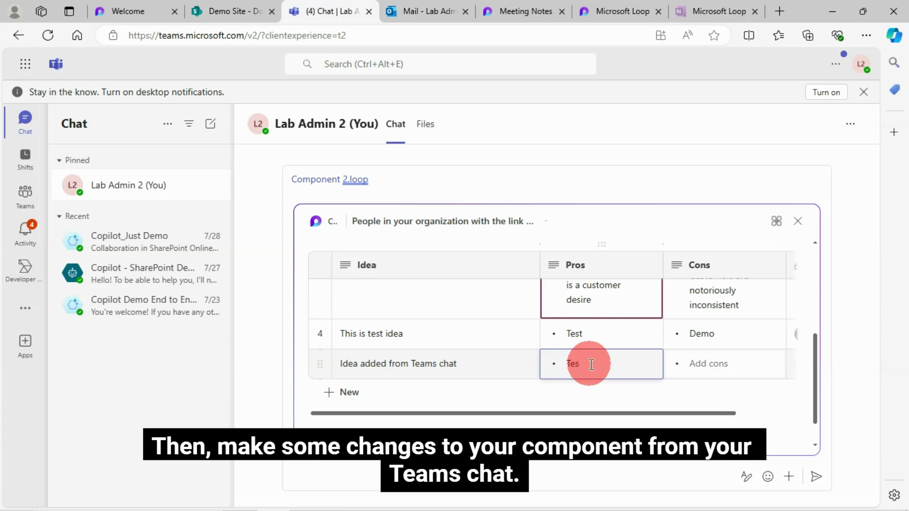
text(Testing from Team)
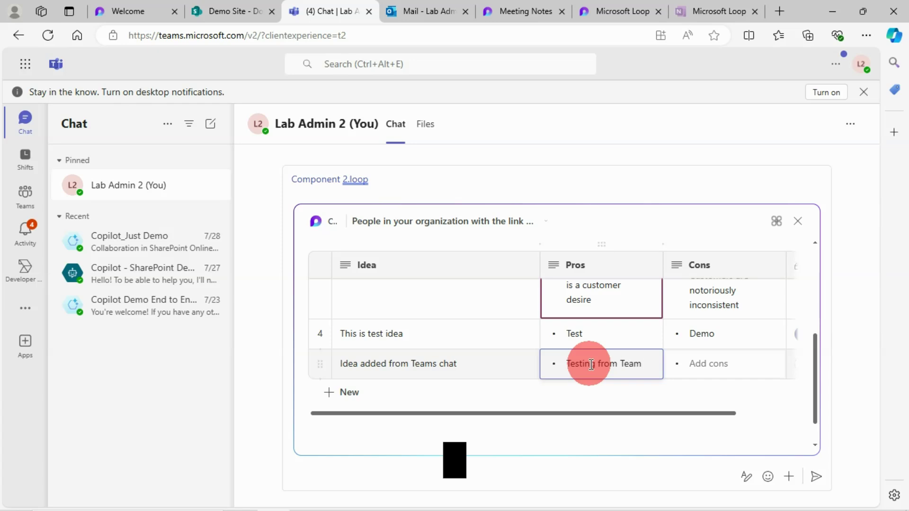
click(695, 363)
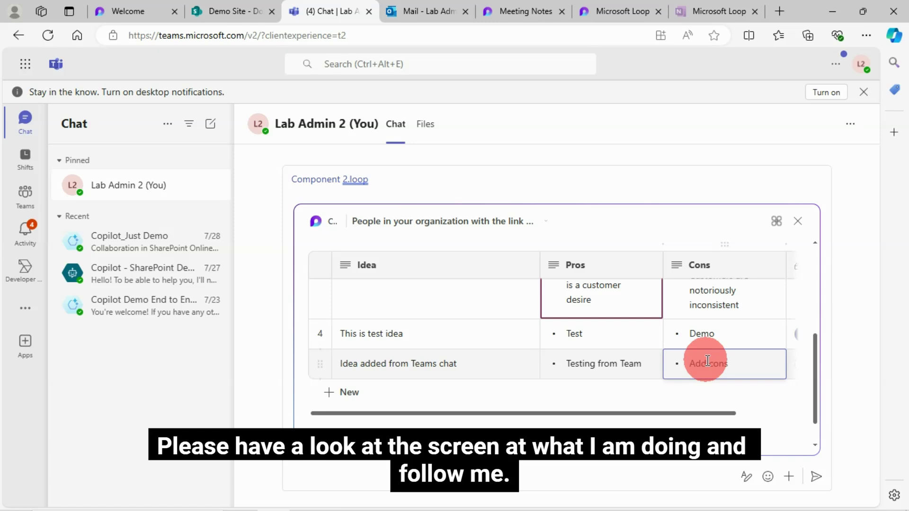
text(Testing from team)
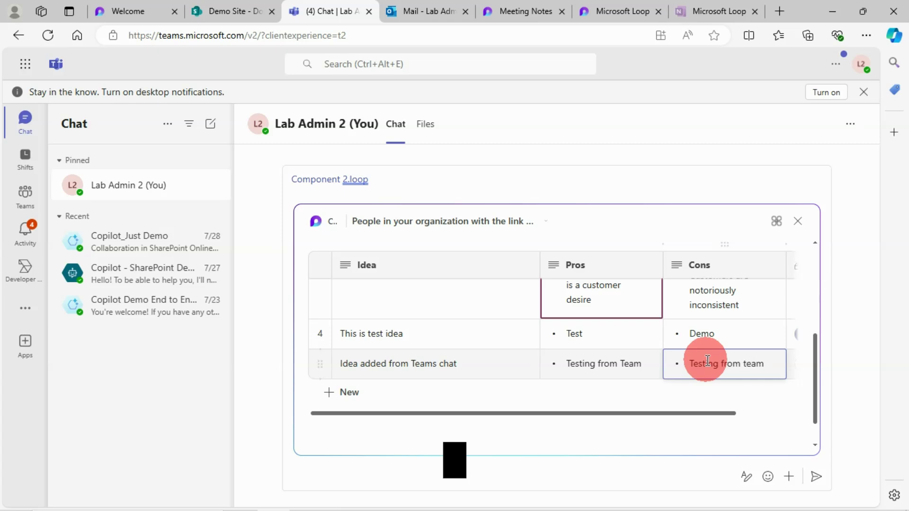
text(demo)
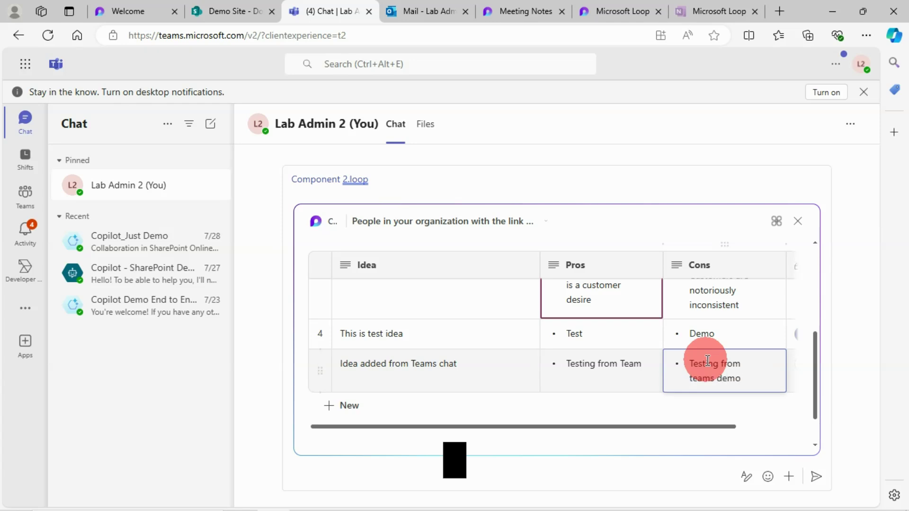
click(644, 364)
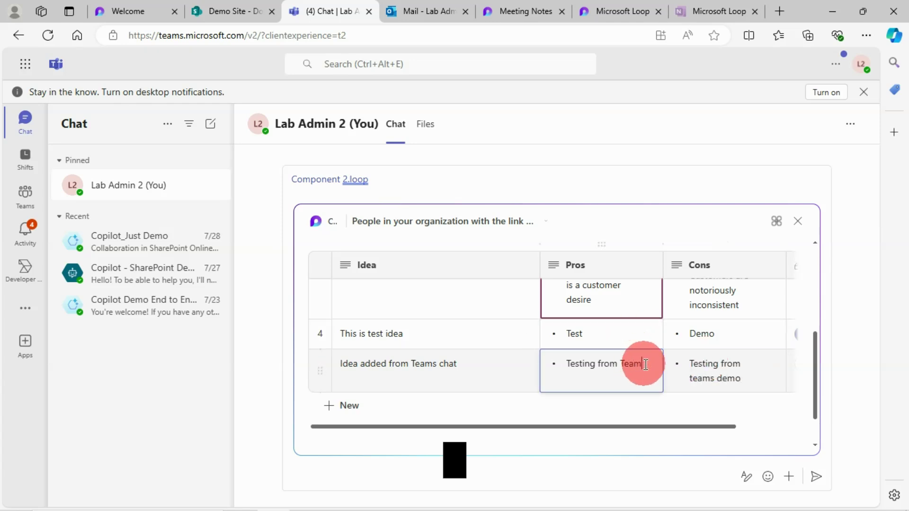
text(s)
Add a vote to the row 5 idea in the chat's component table and look over the rows
click(688, 371)
drag(710, 427, 788, 419)
click(738, 365)
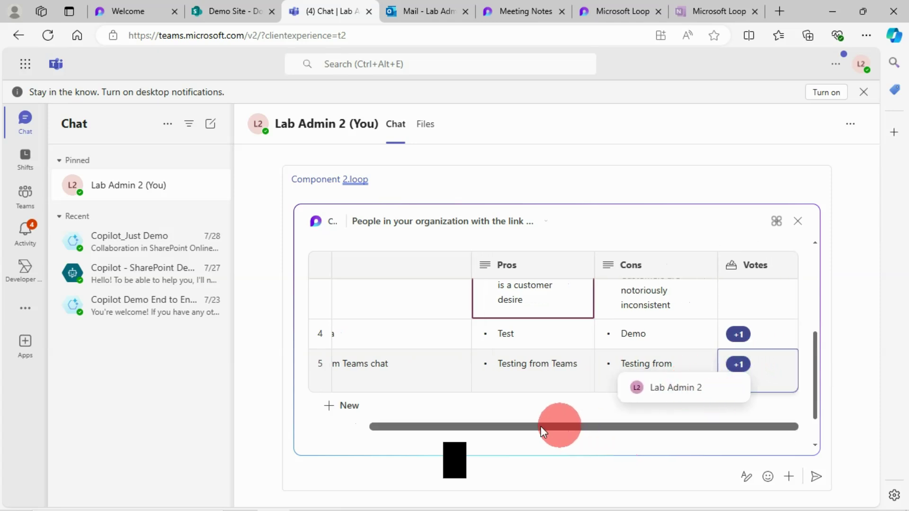
drag(475, 428, 409, 426)
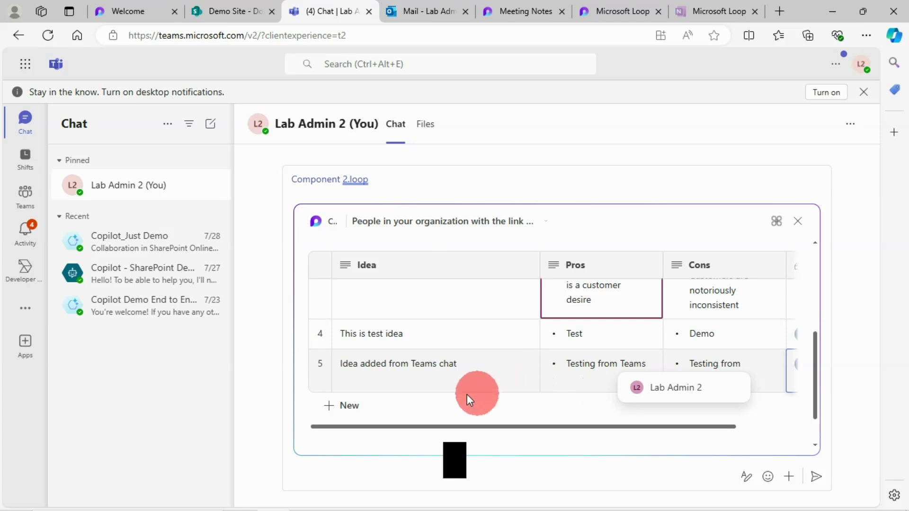
scroll(457, 357, up, 2)
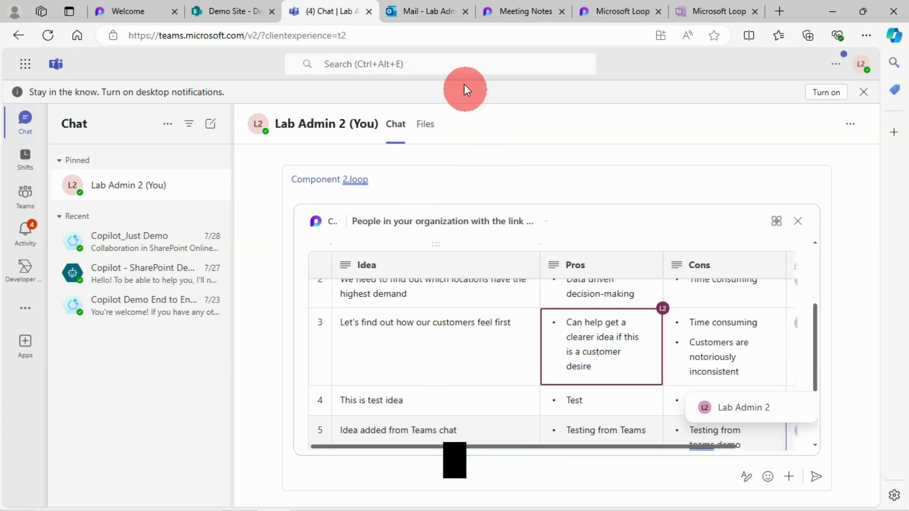
Switch to the Team Decision page in Loop and check its table component for the row and vote added from Teams
click(513, 10)
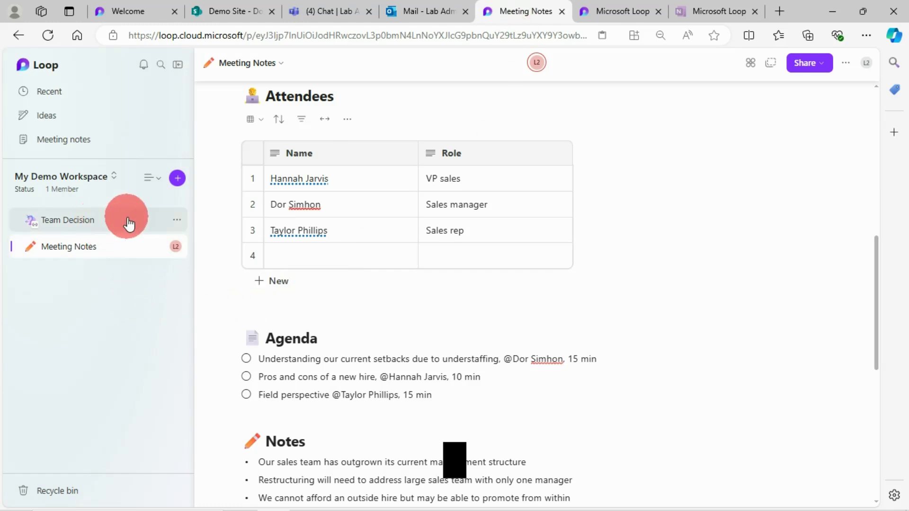
click(89, 232)
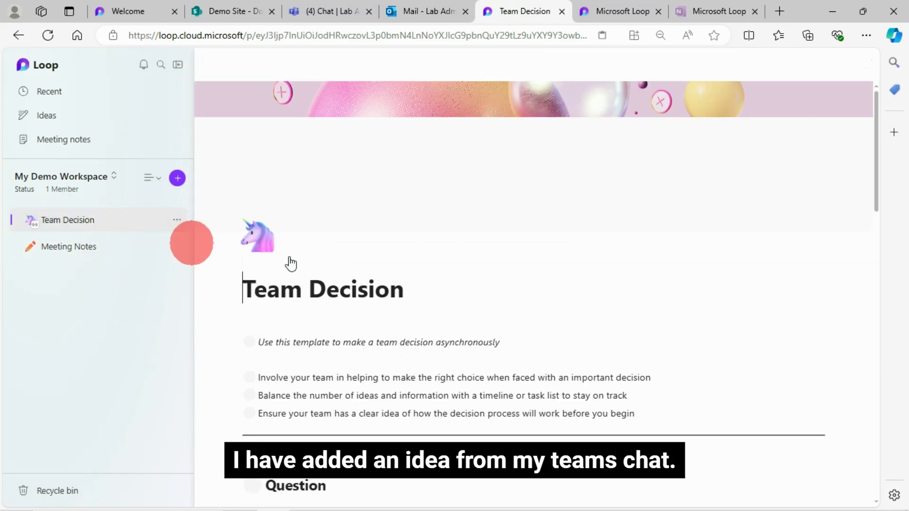
scroll(611, 331, down, 3)
scroll(618, 346, down, 15)
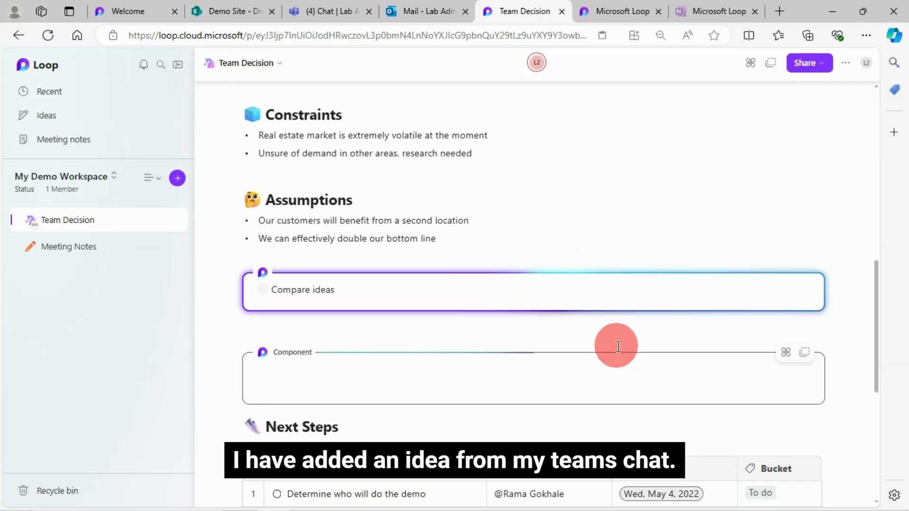
scroll(605, 401, down, 3)
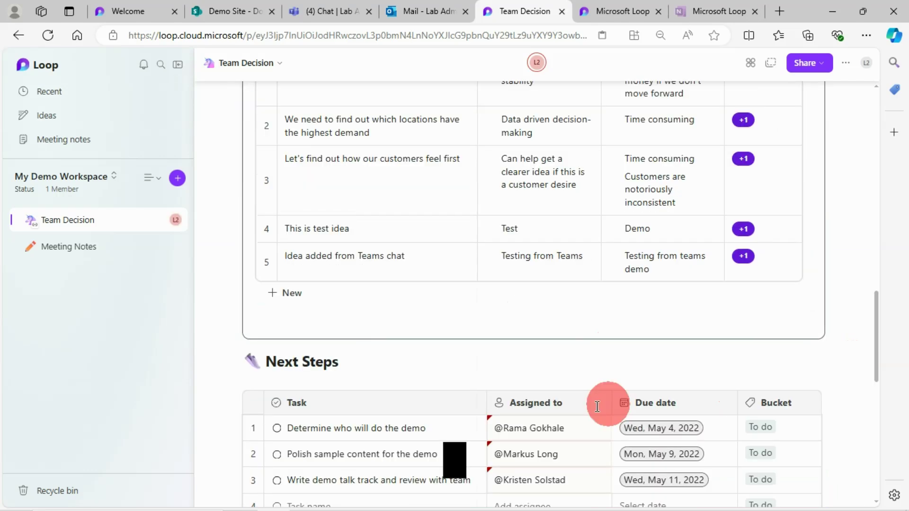
scroll(339, 287, down, 2)
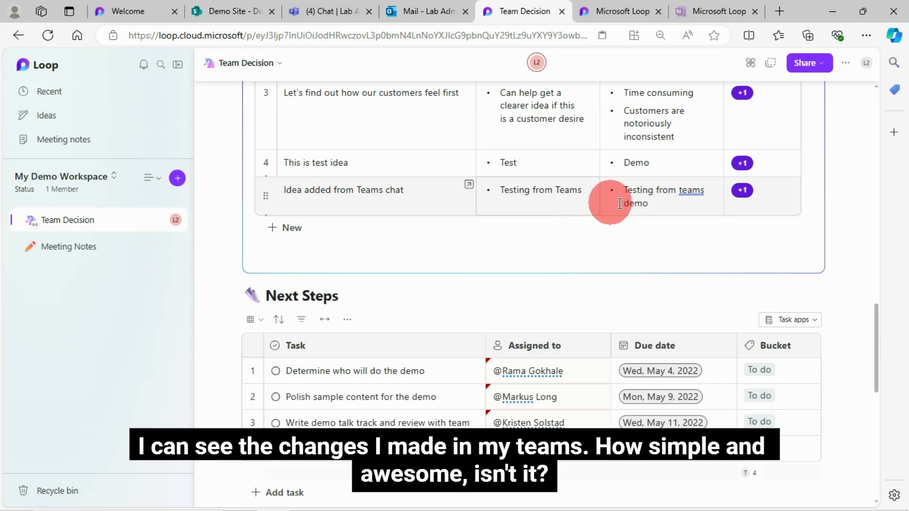
scroll(529, 272, down, 3)
scroll(517, 288, up, 5)
scroll(524, 287, up, 5)
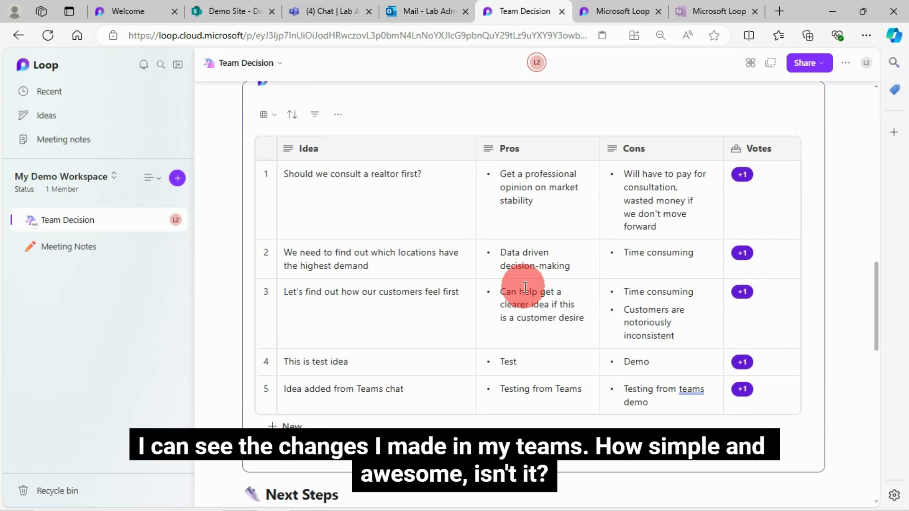
scroll(525, 287, down, 5)
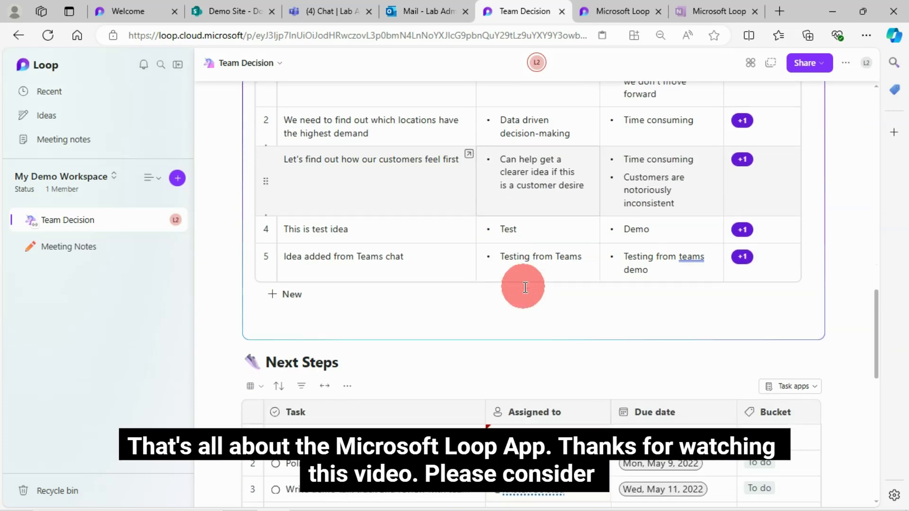